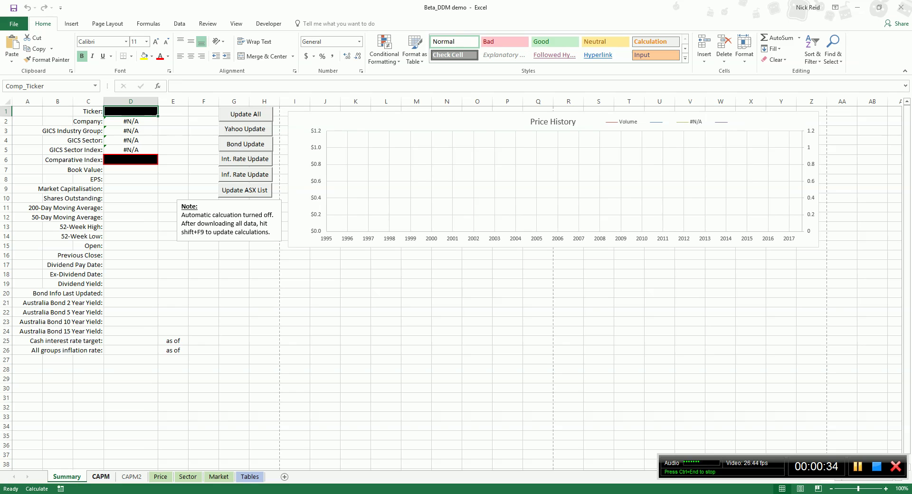
Look through the CAPM, CAPM2, Price, Sector, Market and Tables sheets and return to the Summary sheet
click(101, 477)
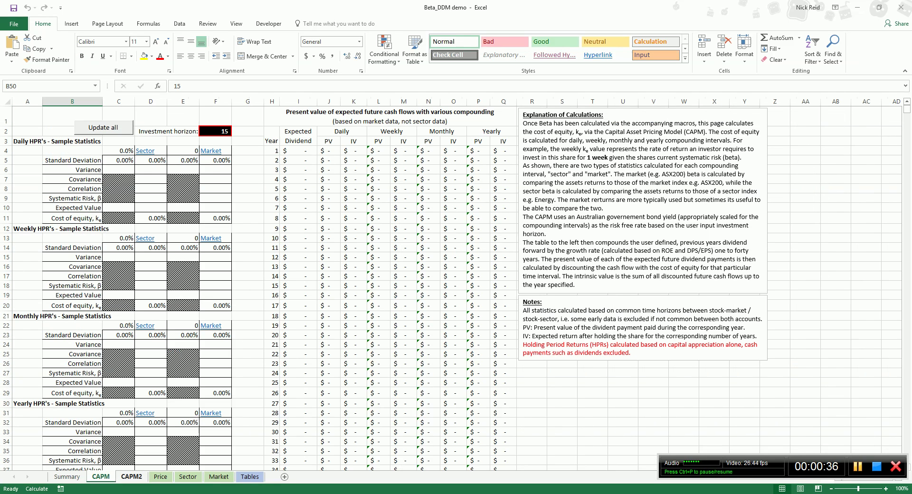
click(132, 477)
click(160, 476)
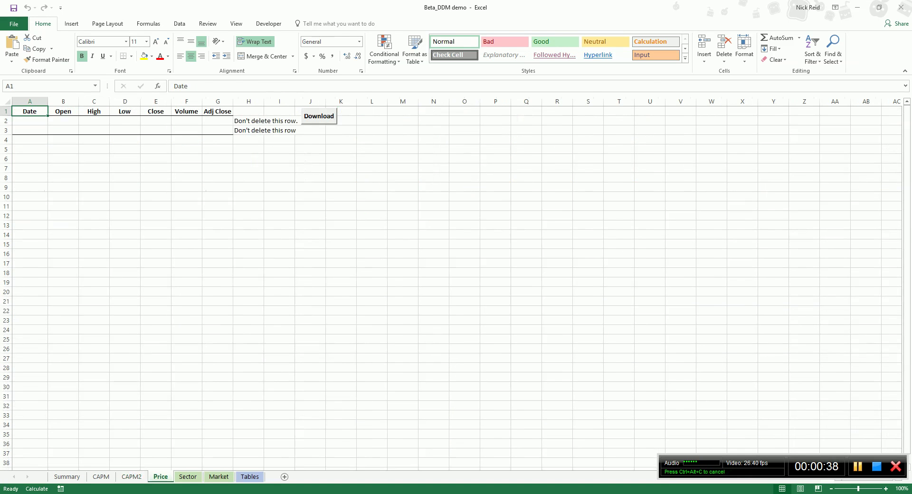
click(187, 476)
click(219, 477)
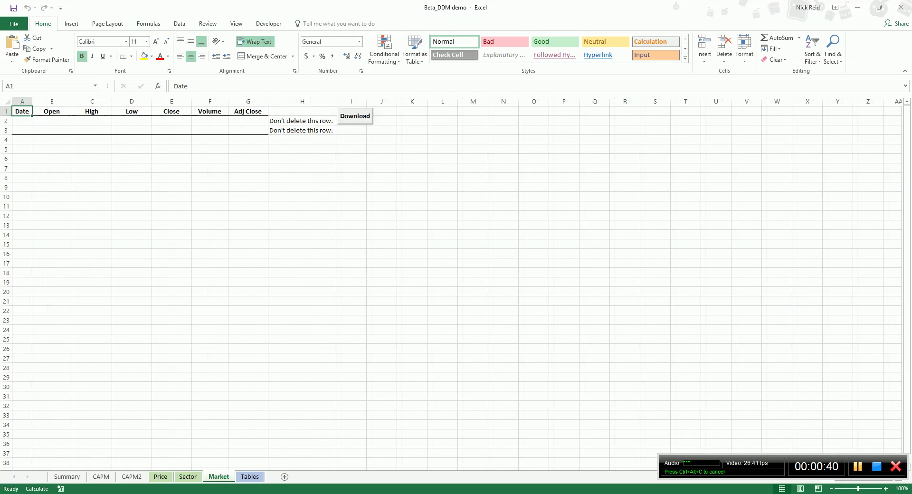
click(250, 477)
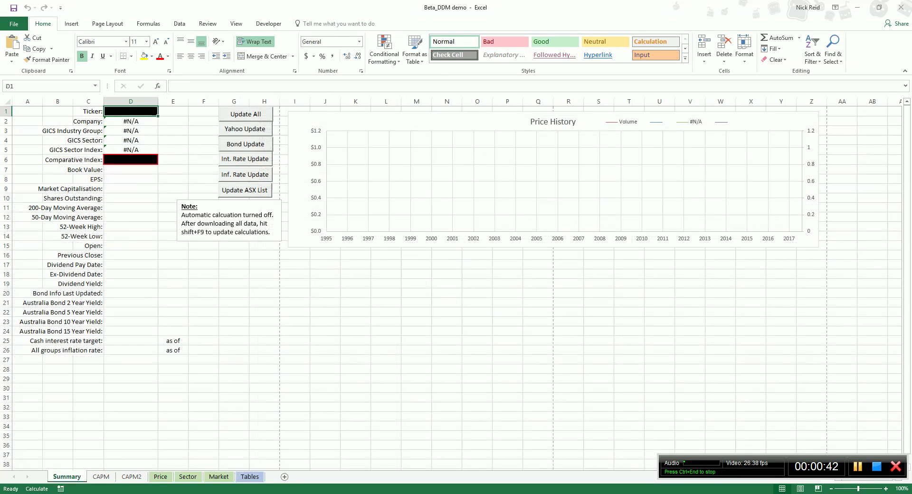
click(66, 476)
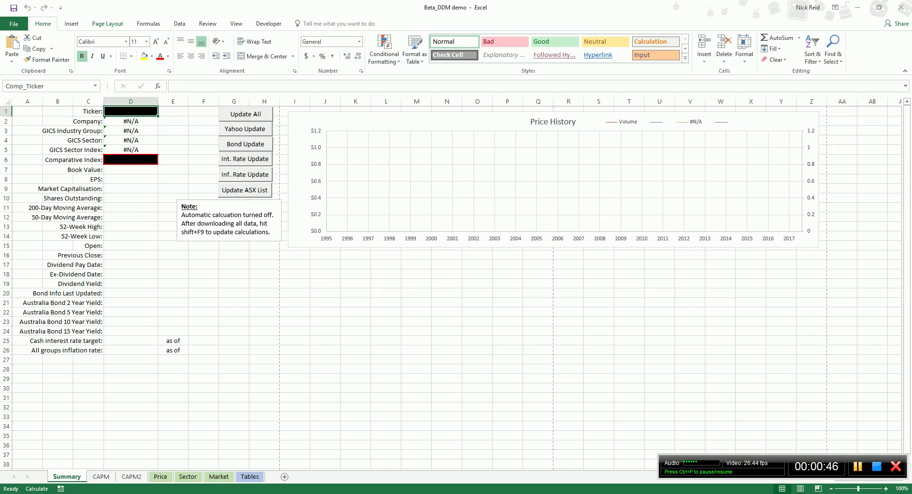
Enter TCL.AX as the ticker on the Summary sheet and recalculate the sheet to look up the company details
text(TCL.AX)
key(Return)
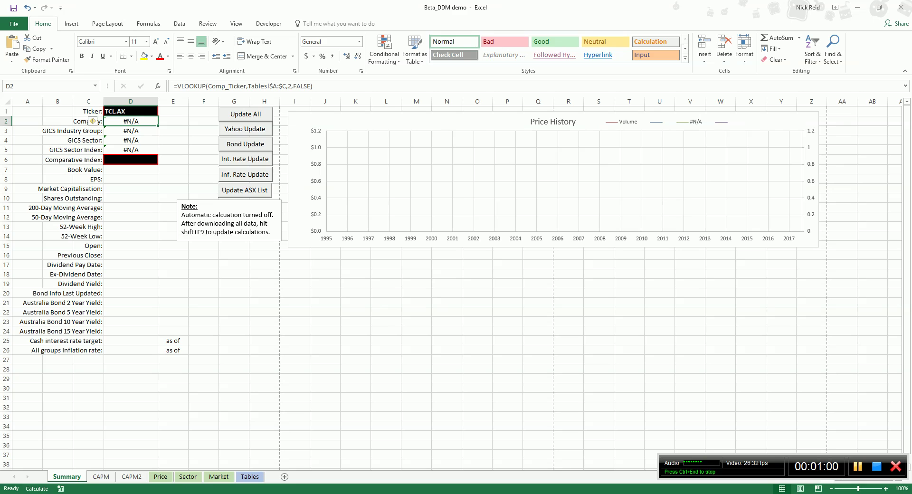
key(shift+F9)
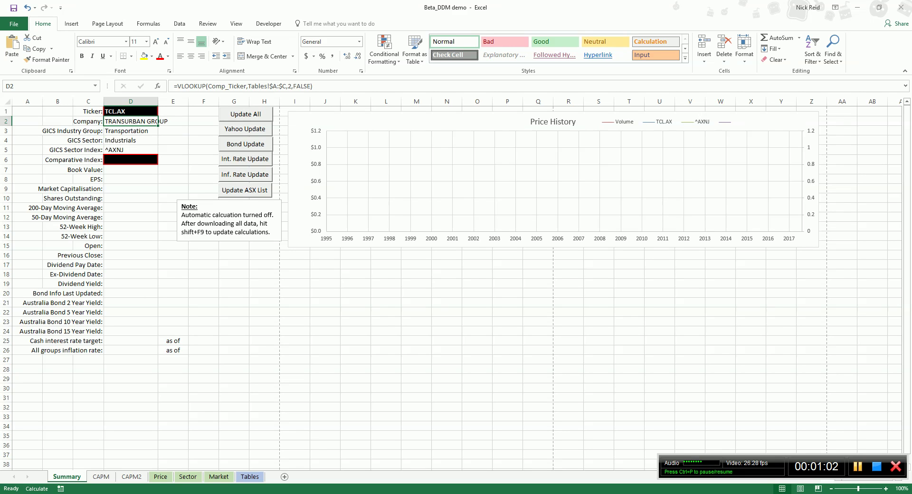
Go through the looked-up company and GICS fields and set the Comparative Index to ^AXJO
key(Down)
key(Down)
key(Down)
key(Up)
key(Up)
key(Up)
key(Down)
key(Down)
key(Down)
key(Down)
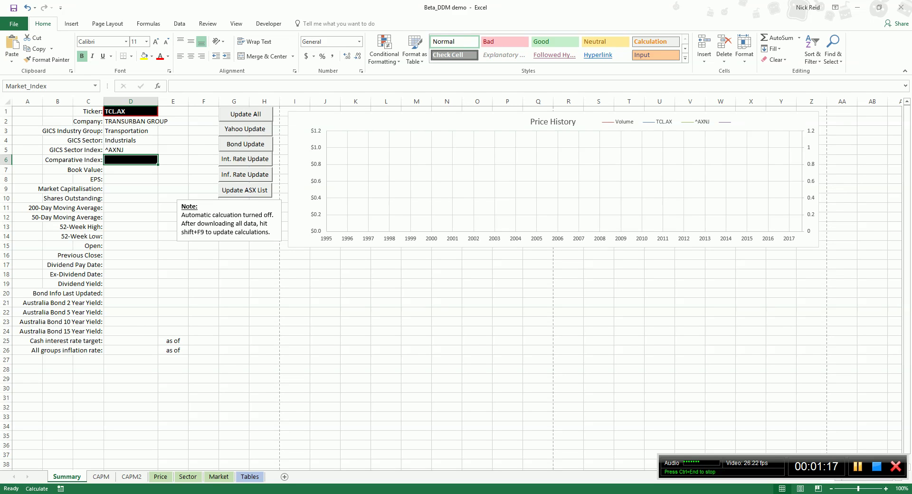
text(^)
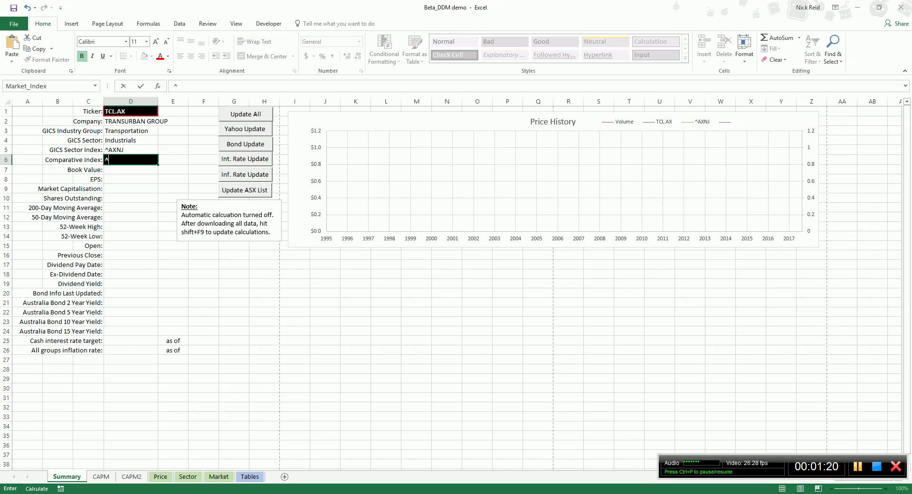
text(AXJO)
key(Return)
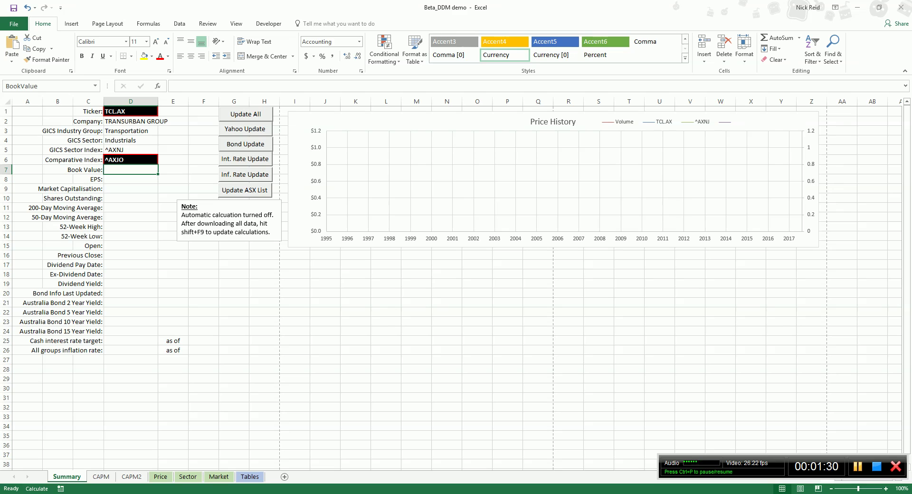
Run the Yahoo update to fill the company's financial fields, and check the values from Book Value to Previous Close
key(shift+Down)
key(shift+Down)
key(shift+Down)
key(shift+Down)
key(shift+Down)
key(shift+Down)
key(shift+Down)
key(shift+Down)
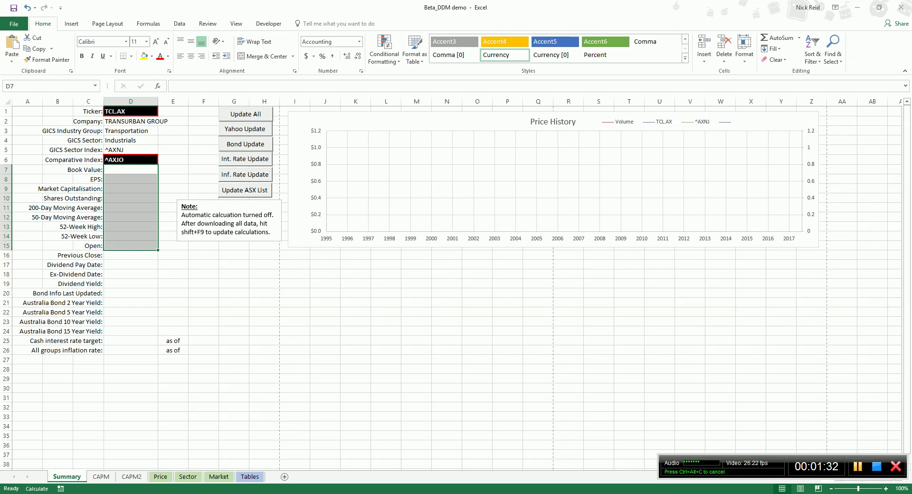
click(244, 129)
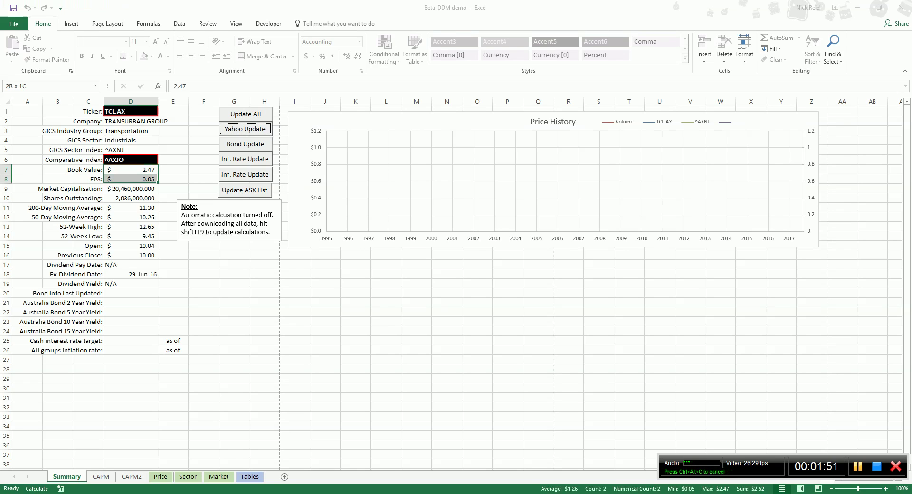
click(131, 188)
click(131, 199)
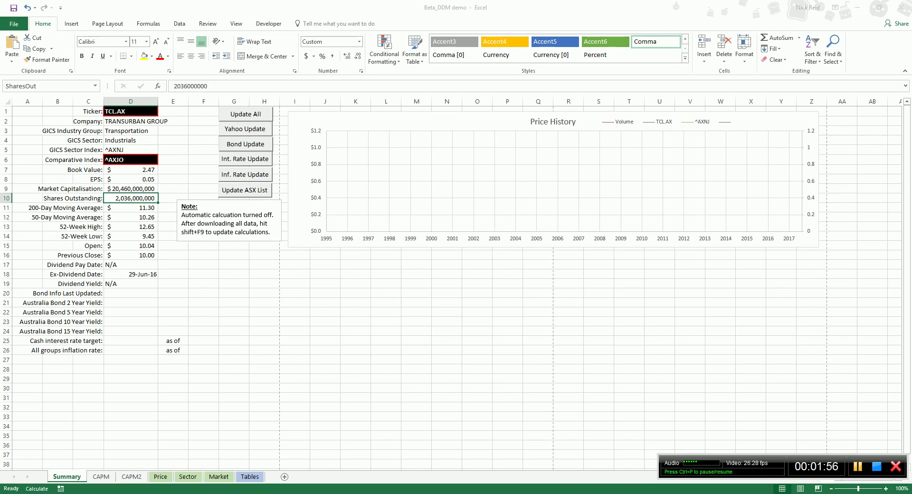
click(131, 255)
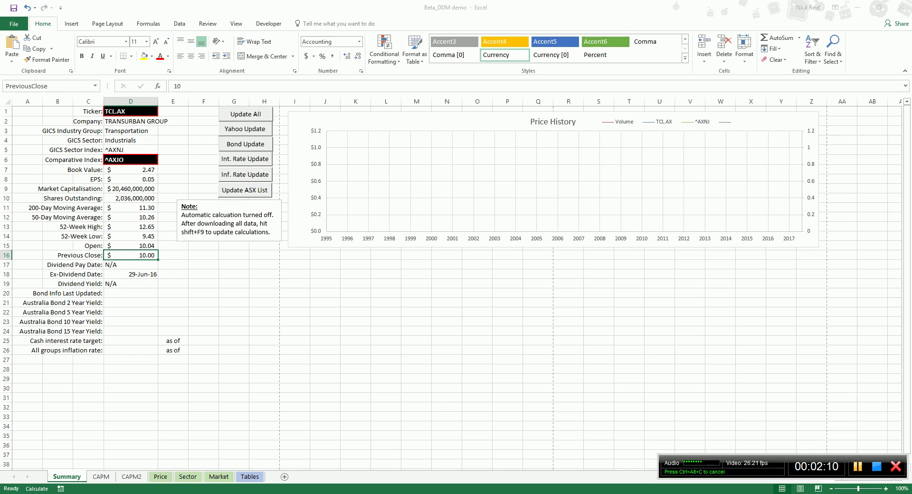
Update the Australian bond yields, cash interest rate target and inflation rate, and check the dates of the two rates
click(246, 144)
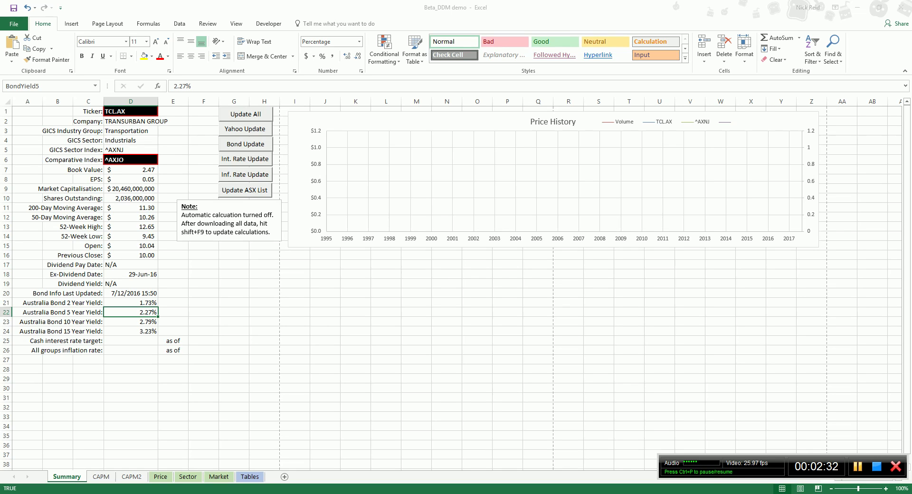
click(245, 159)
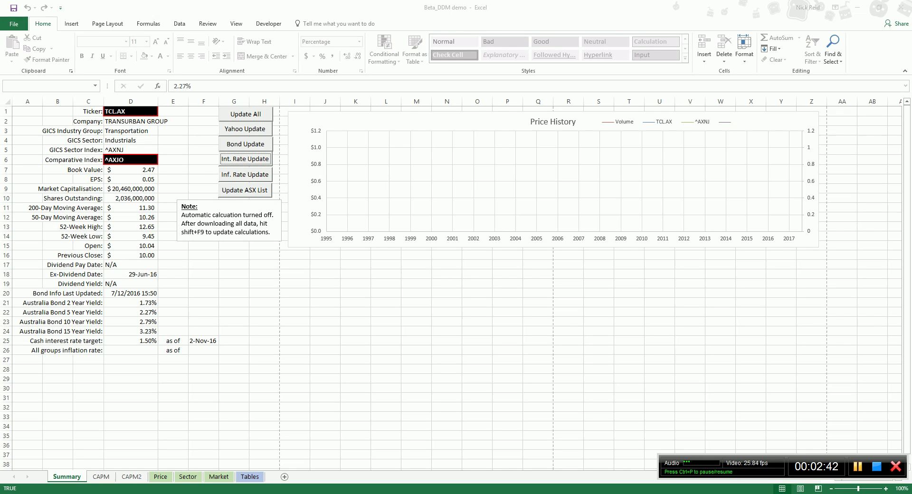
click(244, 174)
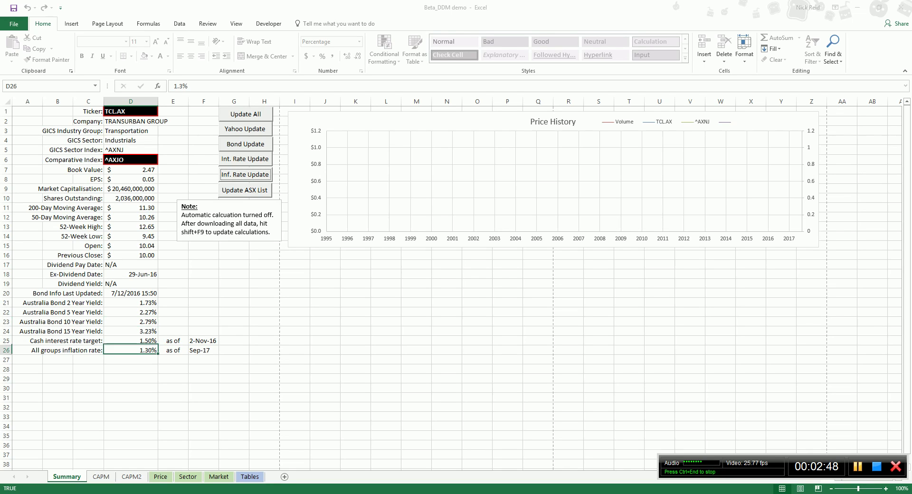
key(shift+Down)
key(shift+Up)
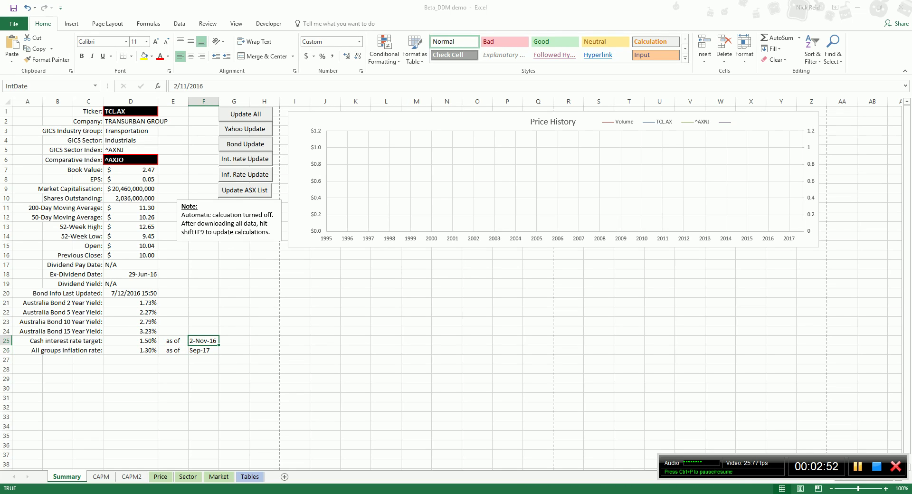
key(Down)
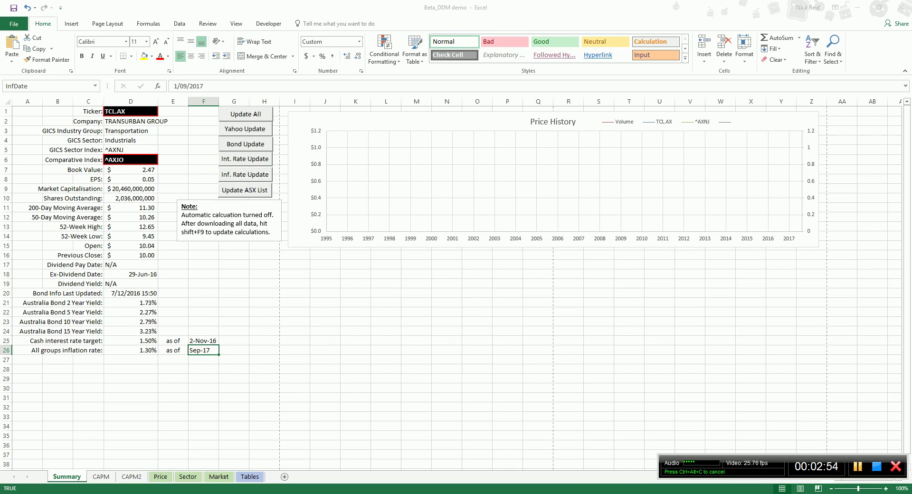
Update the ASX list and review its code, company name and GICS industry group columns on the Tables sheet
click(245, 190)
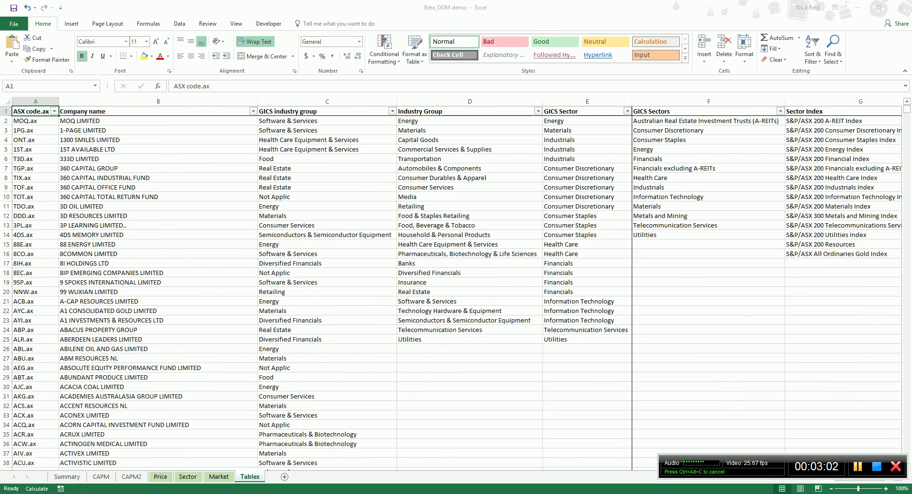
drag(35, 101, 327, 102)
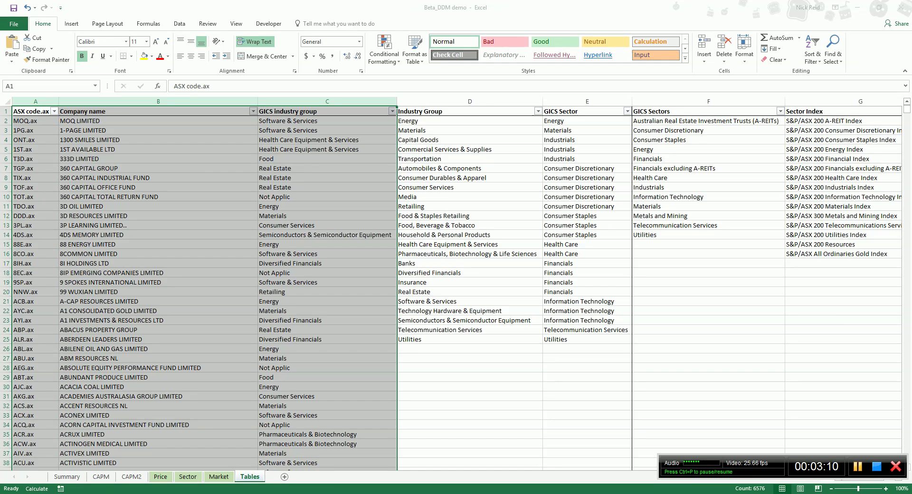
click(36, 121)
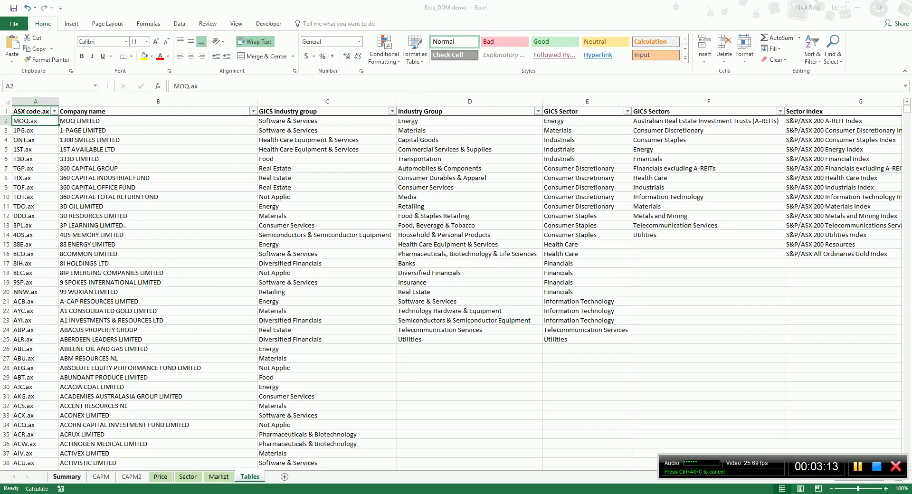
click(66, 477)
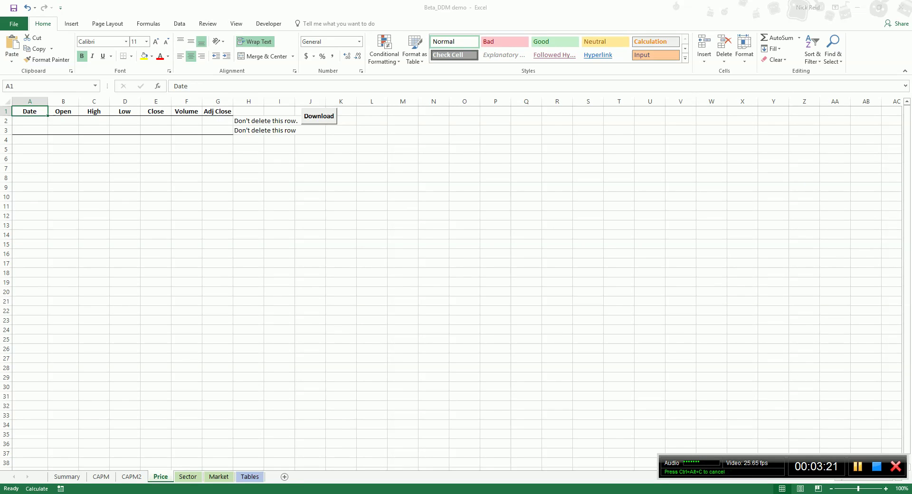
Download the historical price data on the Price, Sector and Market sheets, checking the GICS sector on the Summary sheet
click(318, 116)
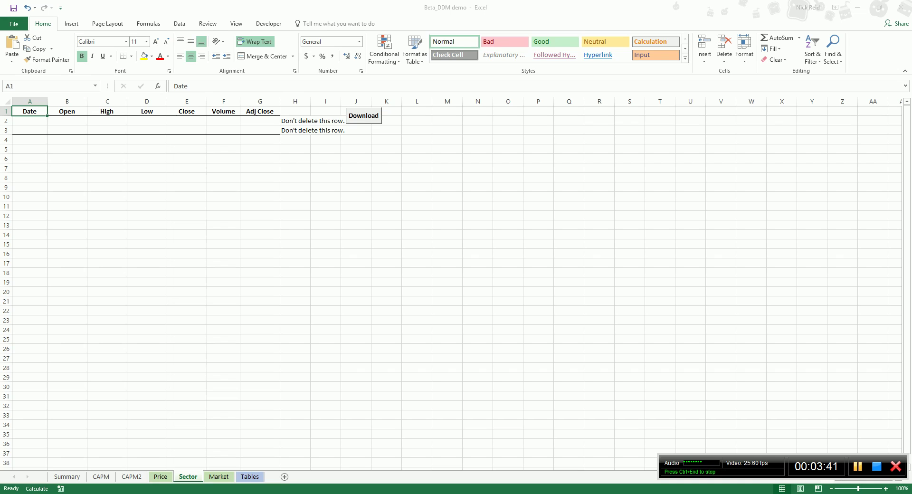
click(67, 476)
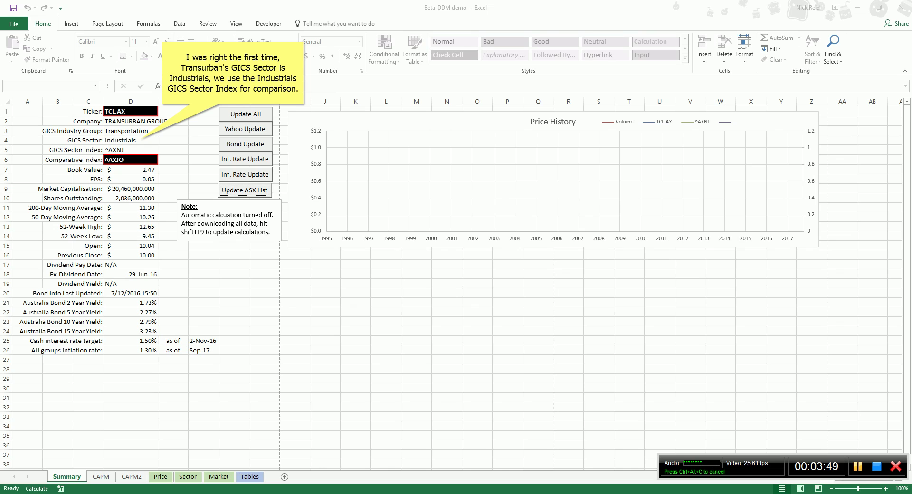
click(188, 477)
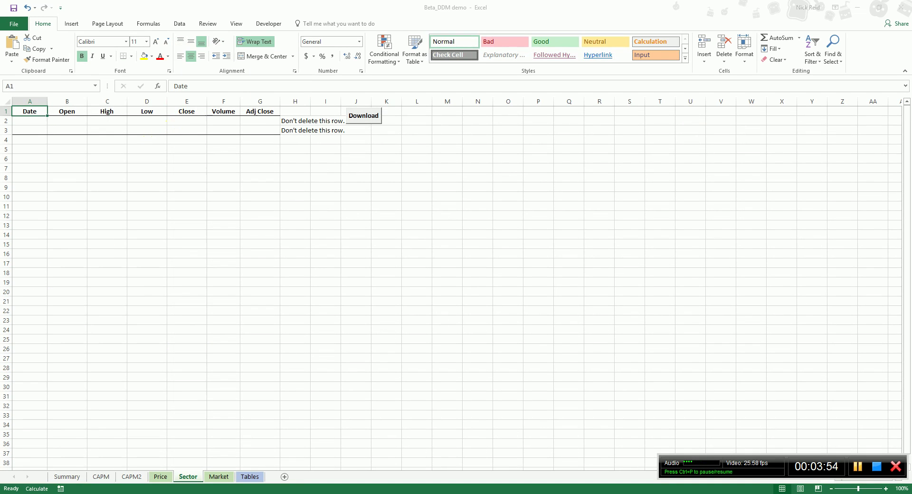
click(363, 116)
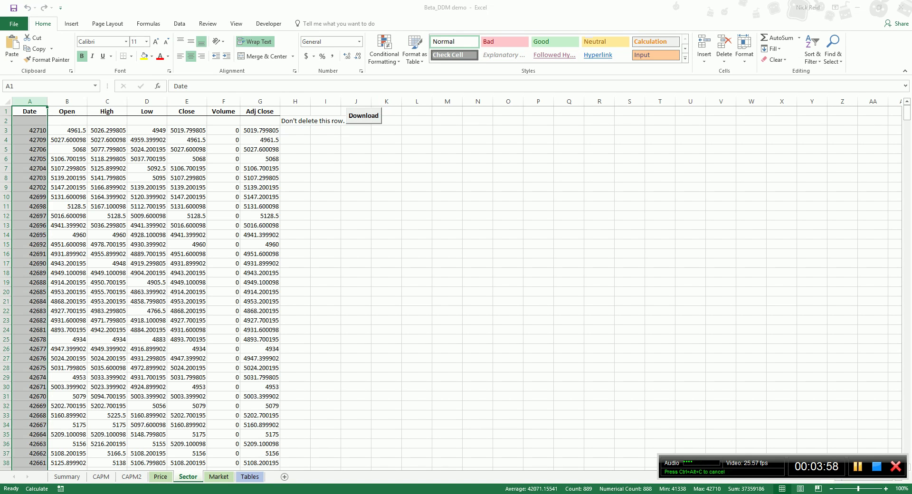
click(218, 476)
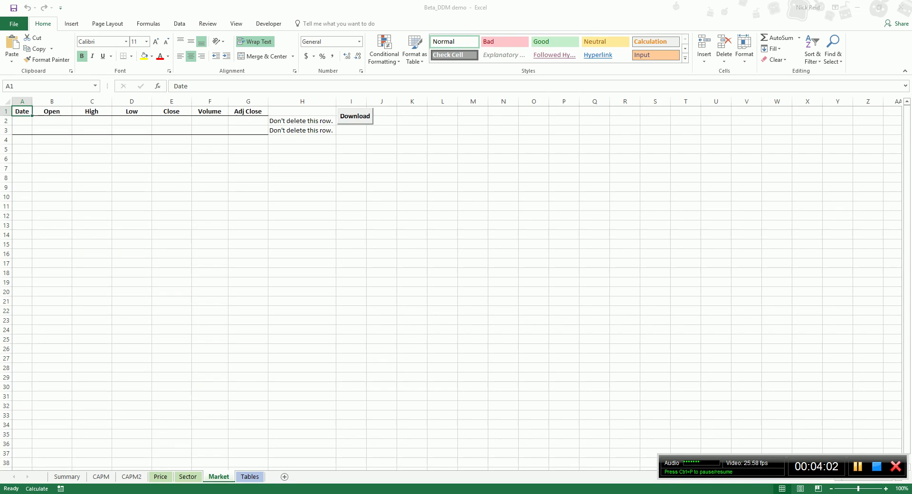
click(355, 115)
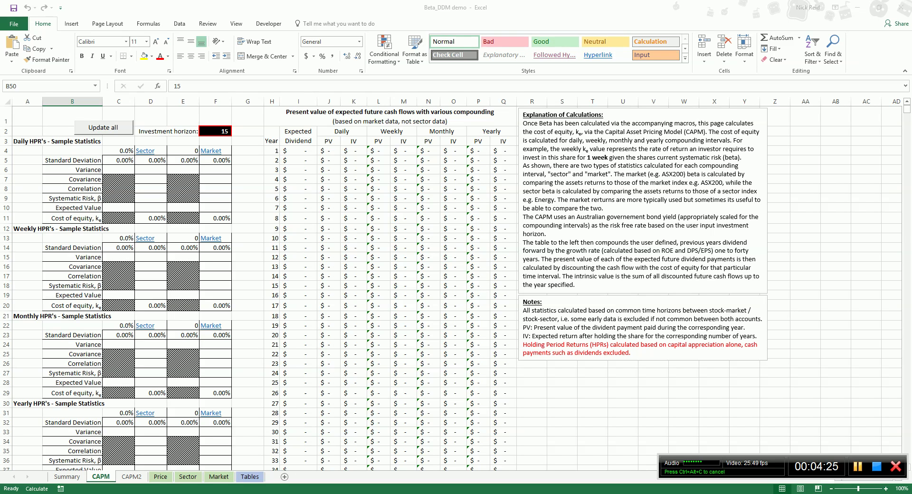
Set the investment horizon on the CAPM sheet to 15
click(183, 131)
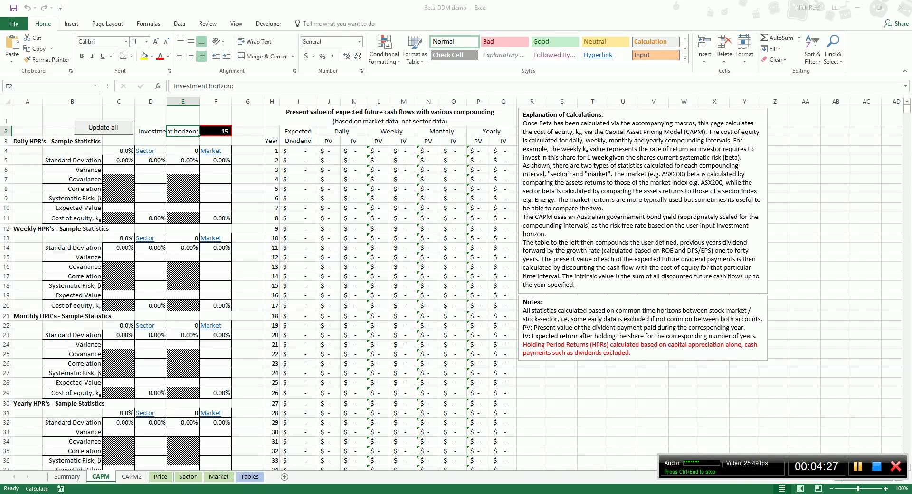
click(215, 131)
click(235, 131)
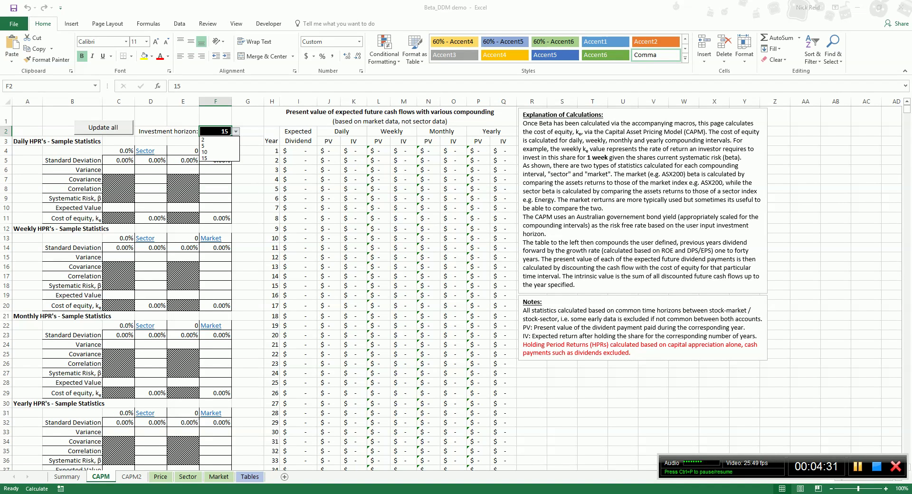
click(216, 158)
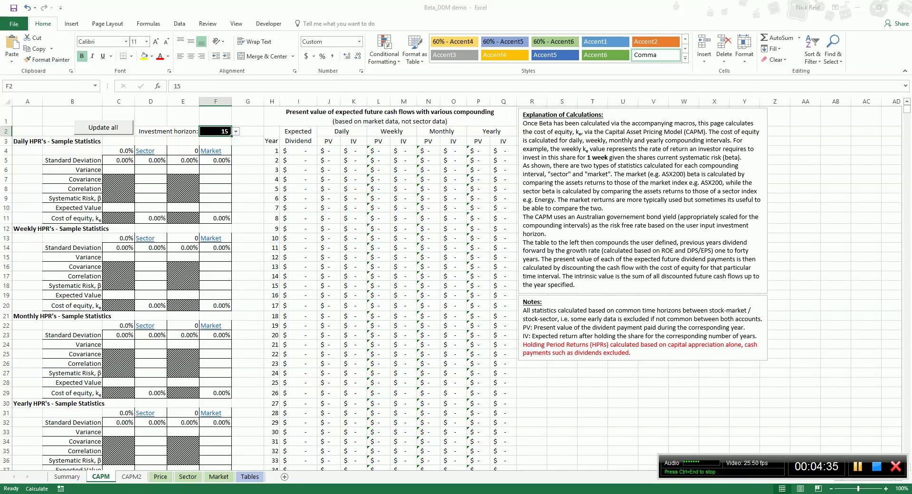
key(Return)
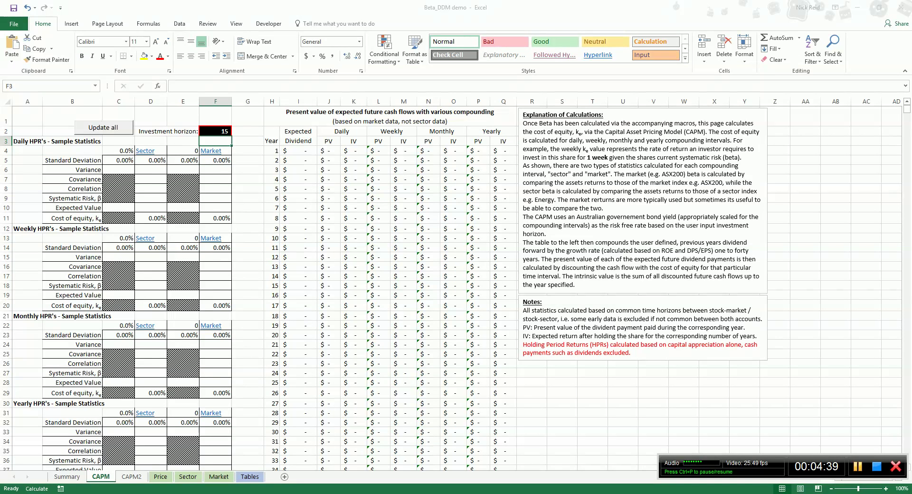
click(215, 131)
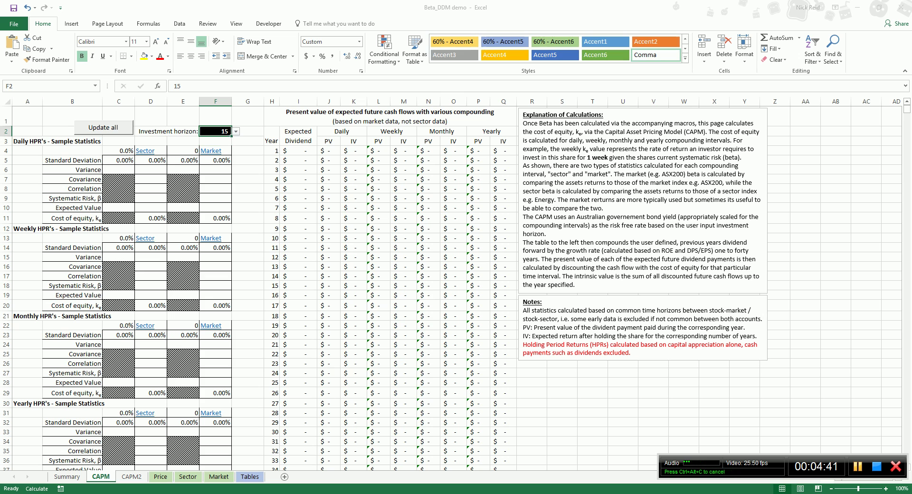
scroll(451, 285, down, 3)
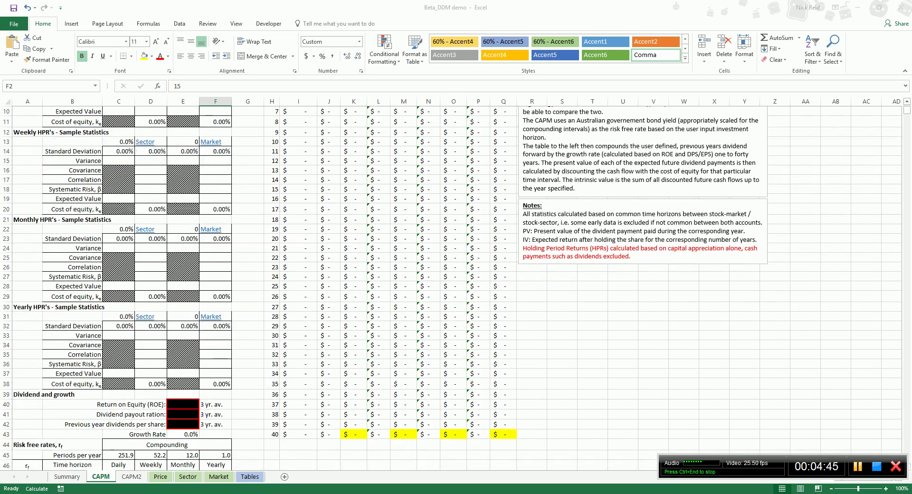
Check the 10 and 15 year time horizons in the risk free rates table on the CAPM sheet
scroll(261, 285, down, 2)
scroll(261, 285, down, 1)
scroll(451, 285, down, 3)
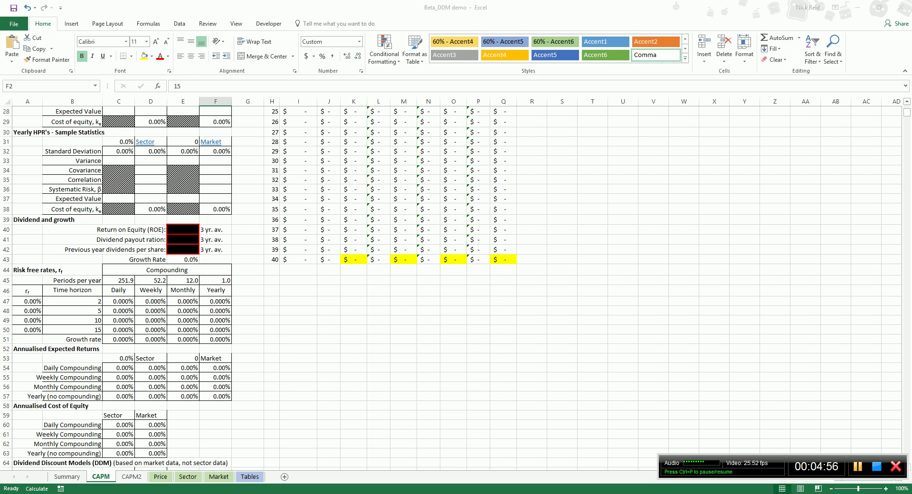
click(72, 329)
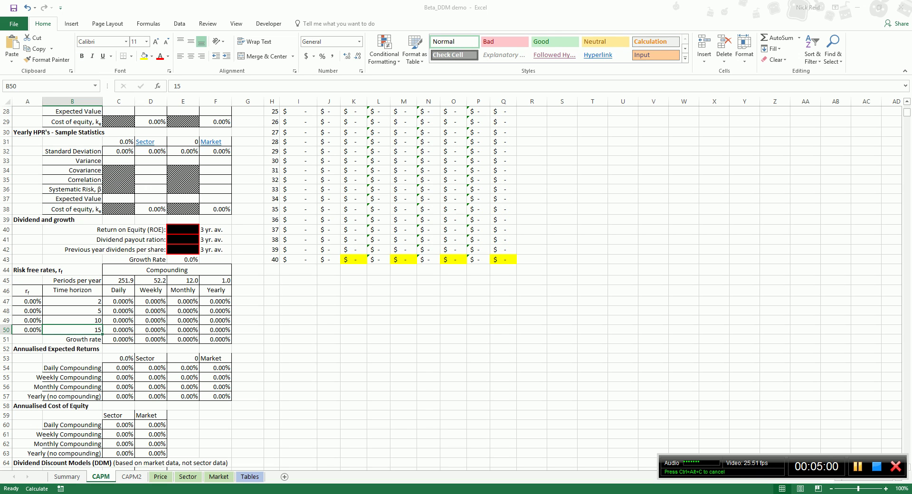
click(72, 320)
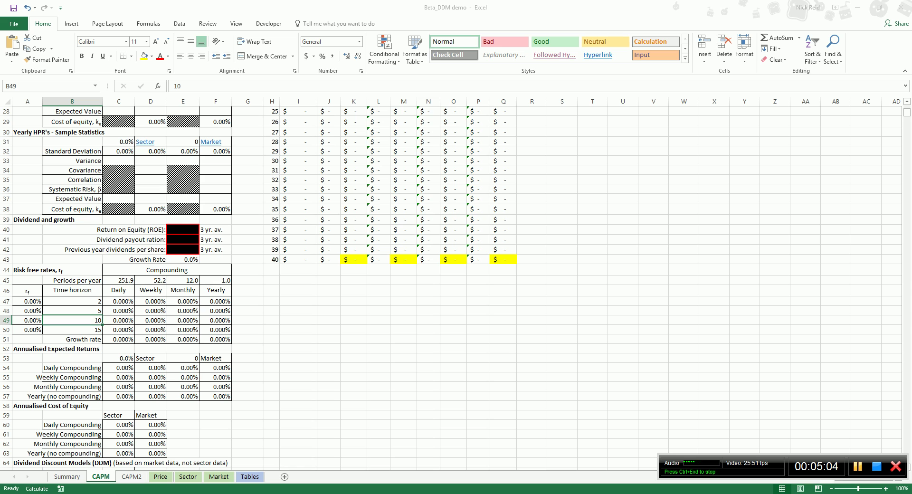
Calculate the monthly holding period return statistics of the stock against the market on the CAPM sheet
scroll(452, 285, up, 9)
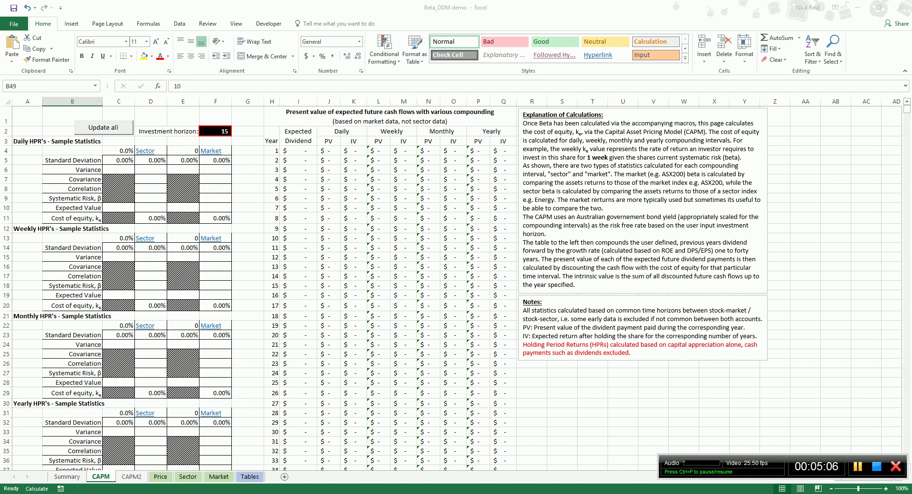
click(248, 150)
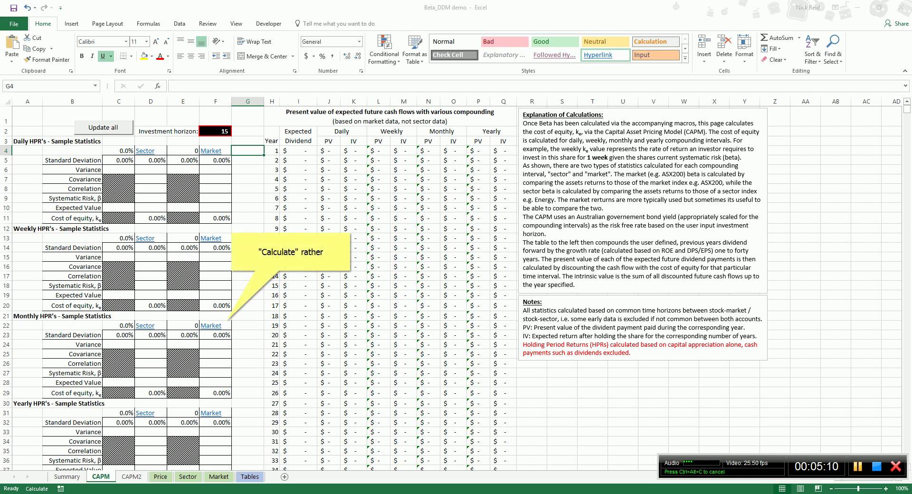
click(42, 317)
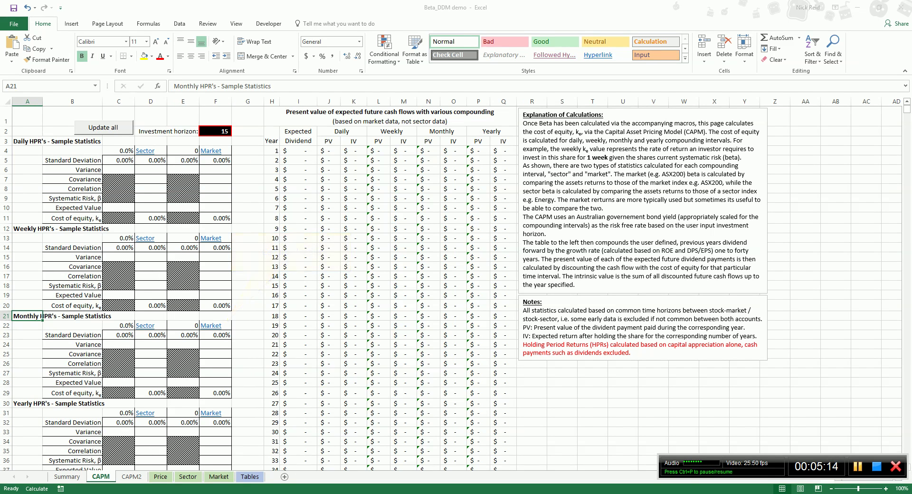
scroll(452, 285, down, 2)
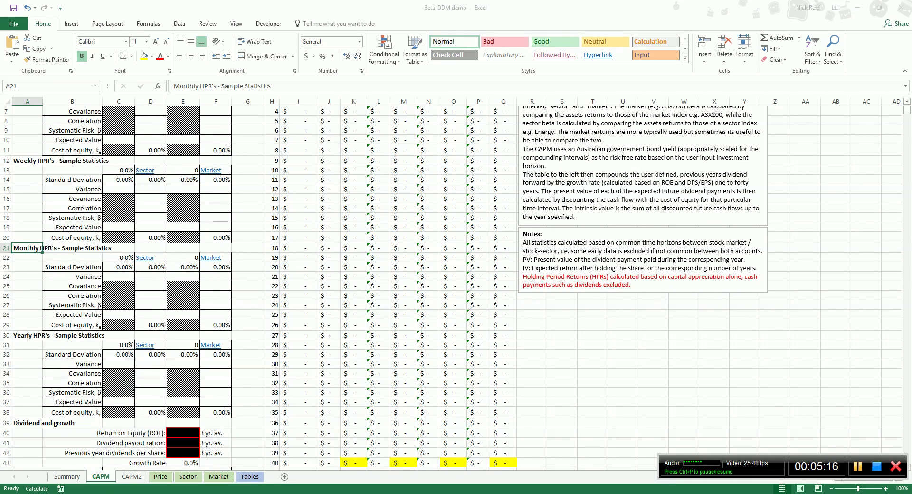
click(212, 259)
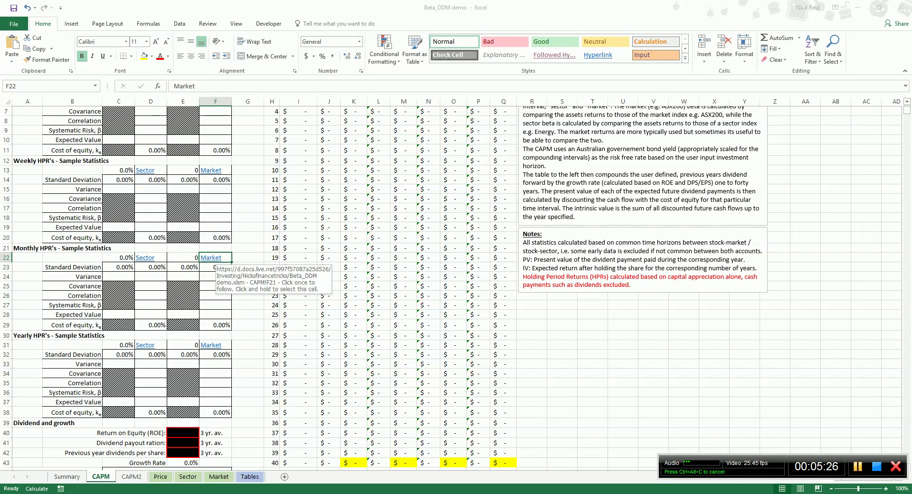
click(212, 259)
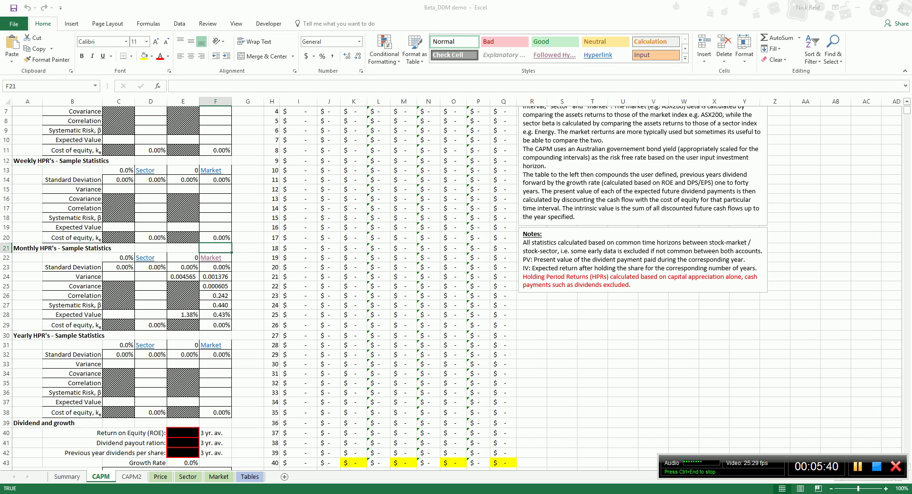
click(211, 257)
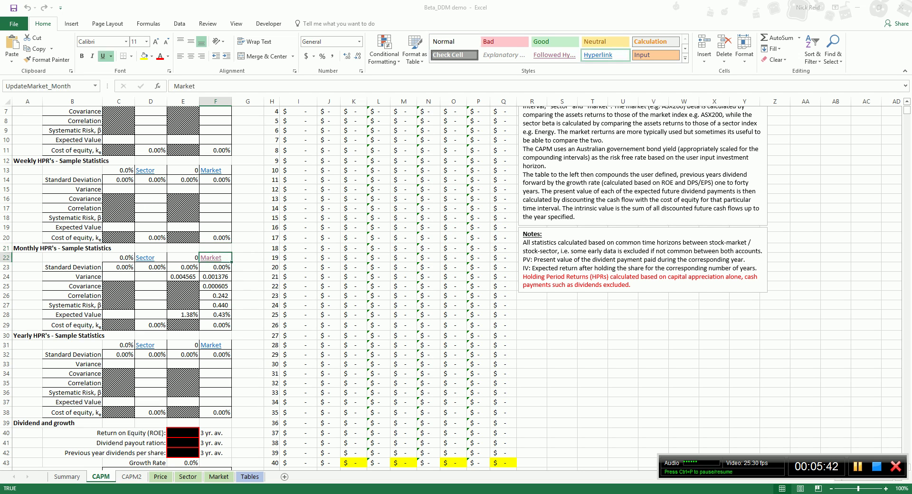
Review the monthly standard deviation and variance of TCL.AX and the market, including the standard deviation formulas
scroll(451, 288, down, 1)
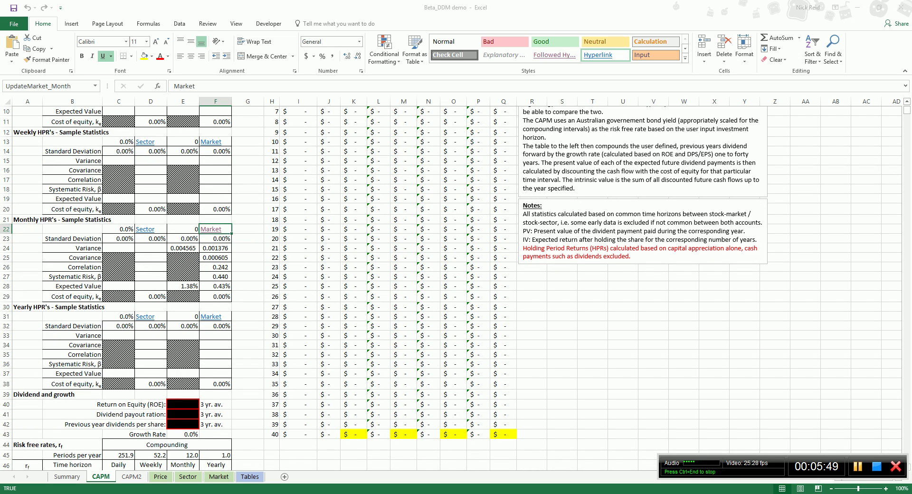
click(72, 239)
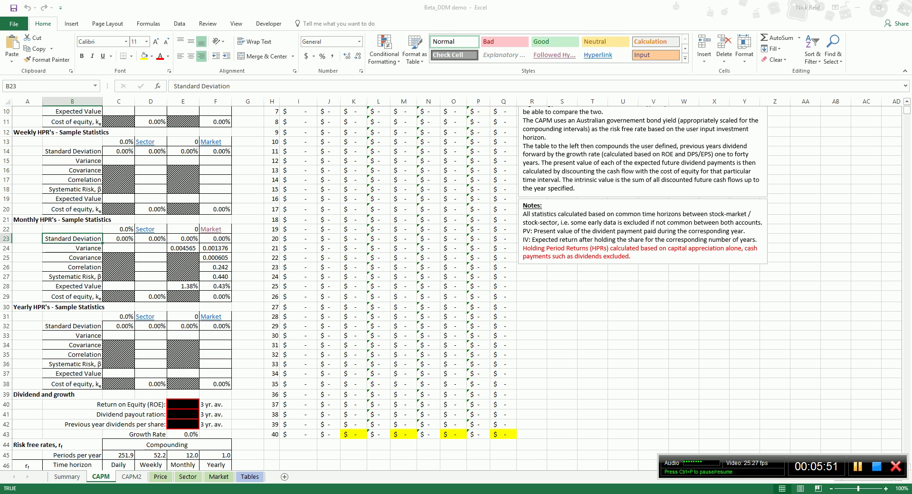
scroll(451, 289, up, 3)
scroll(452, 289, down, 4)
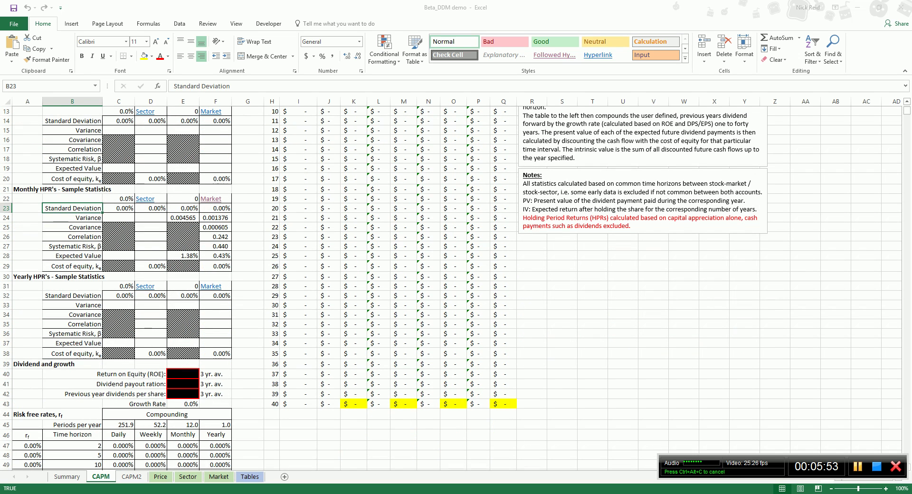
click(183, 199)
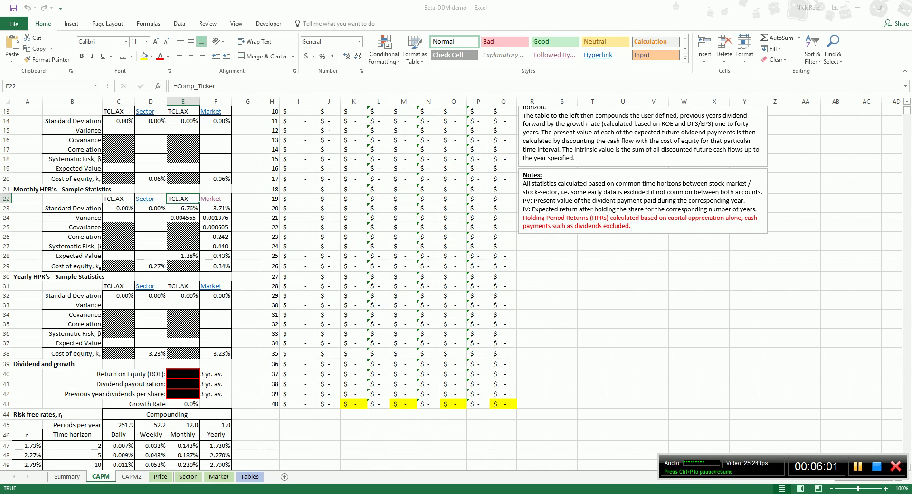
click(72, 208)
click(183, 208)
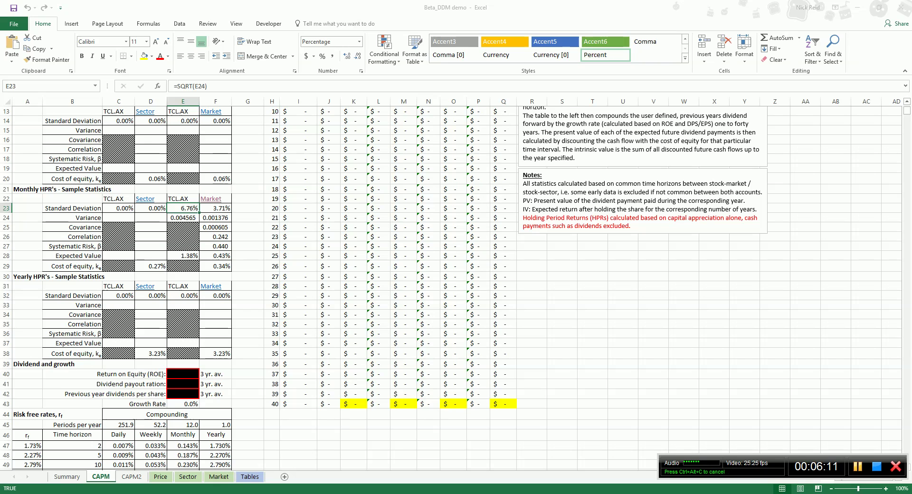
click(216, 209)
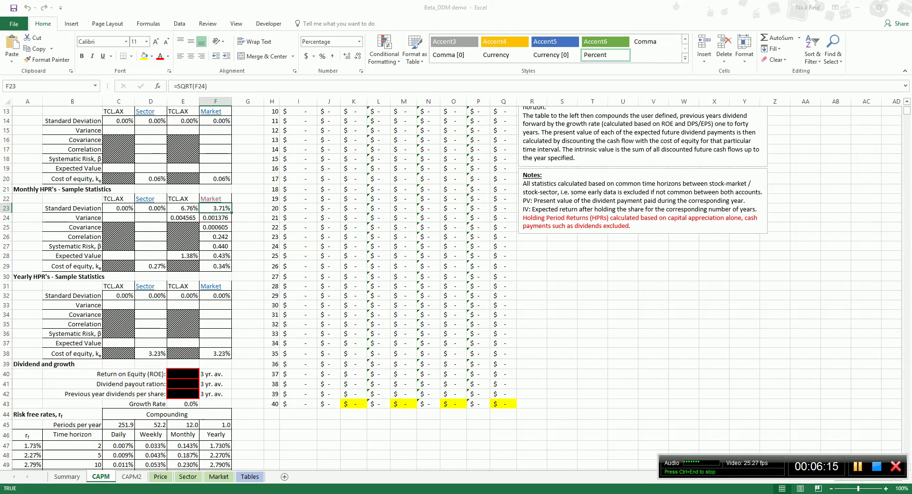
click(215, 217)
click(183, 218)
click(215, 218)
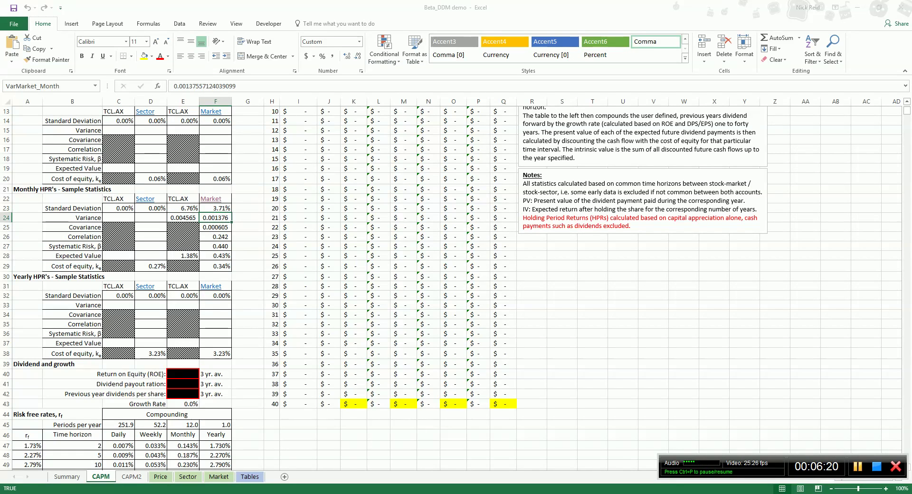
Examine the monthly market covariance, correlation, systematic risk and expected values, and the cost of equity formula
click(215, 227)
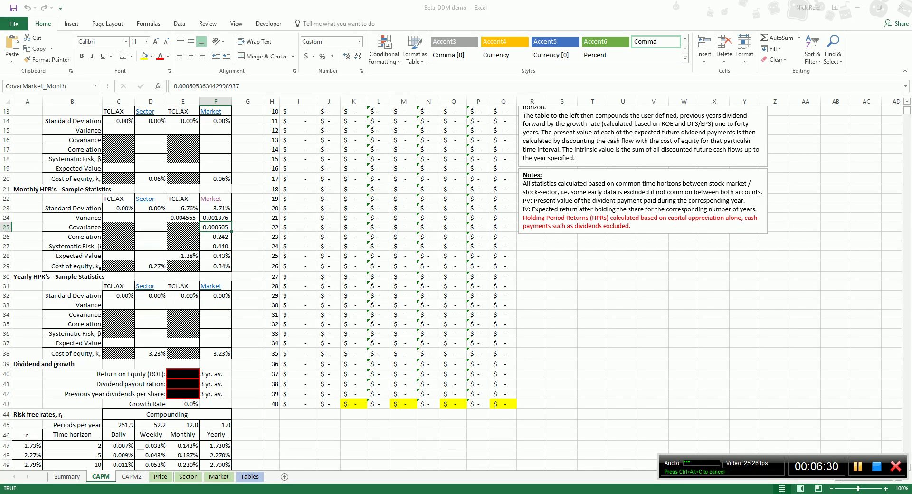
click(215, 236)
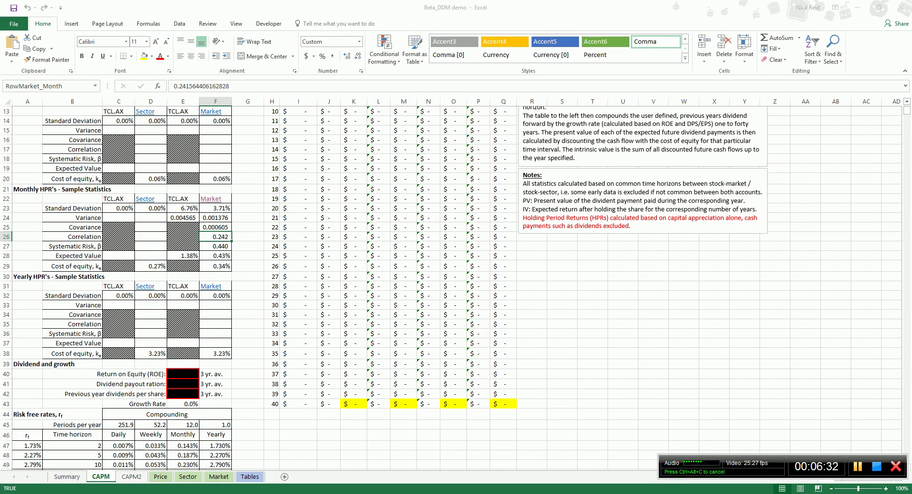
click(215, 246)
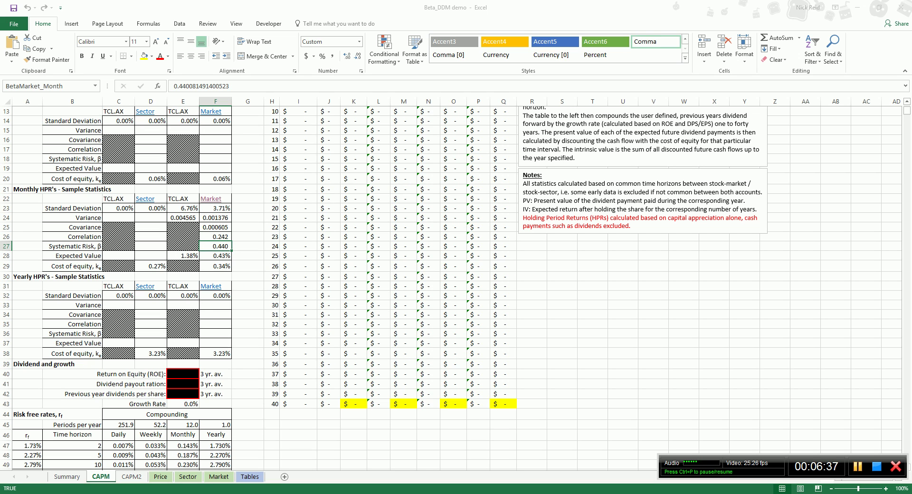
click(183, 255)
click(216, 255)
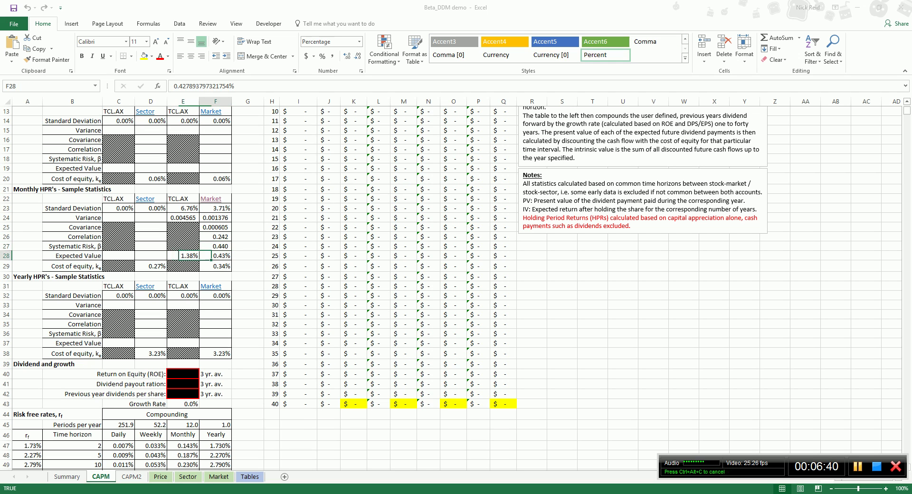
click(183, 256)
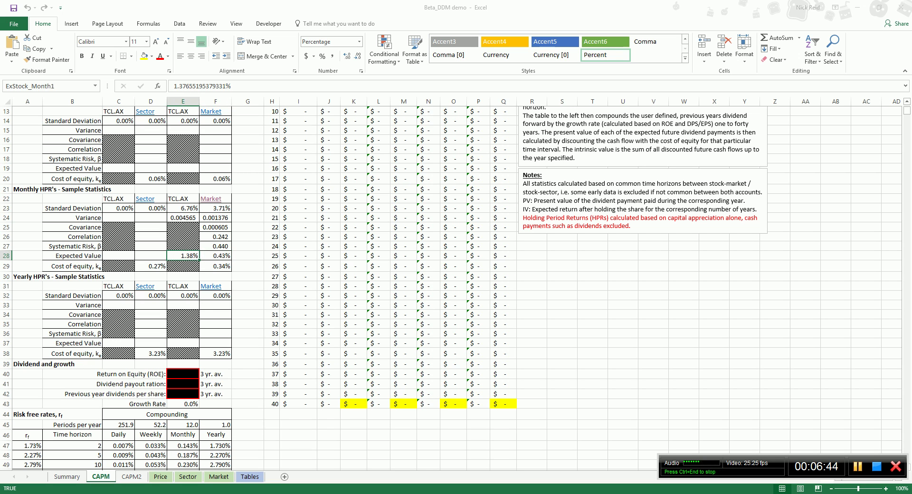
click(215, 256)
click(73, 266)
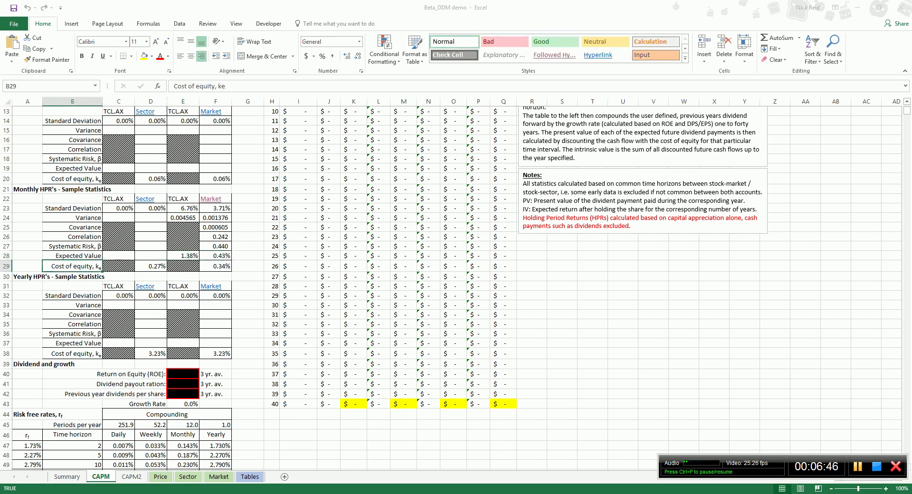
click(215, 266)
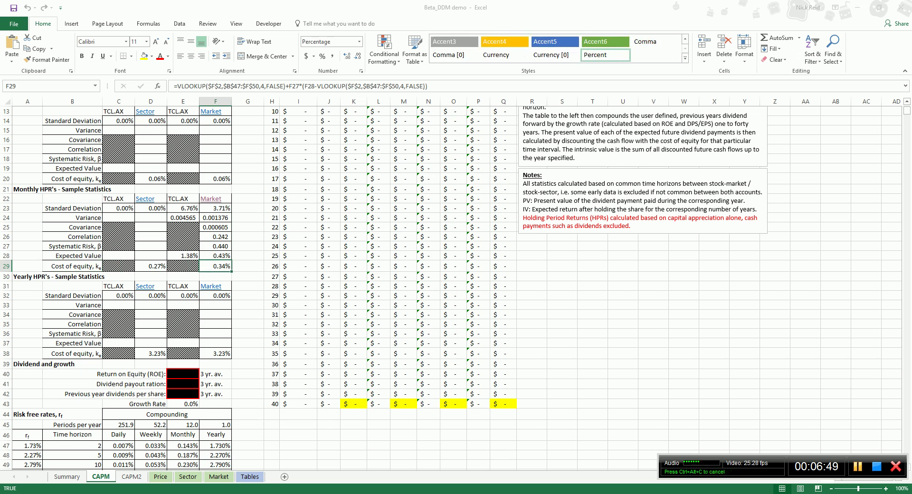
Update all sector and market statistics for the daily, weekly, monthly and yearly returns at once
scroll(452, 288, up, 1)
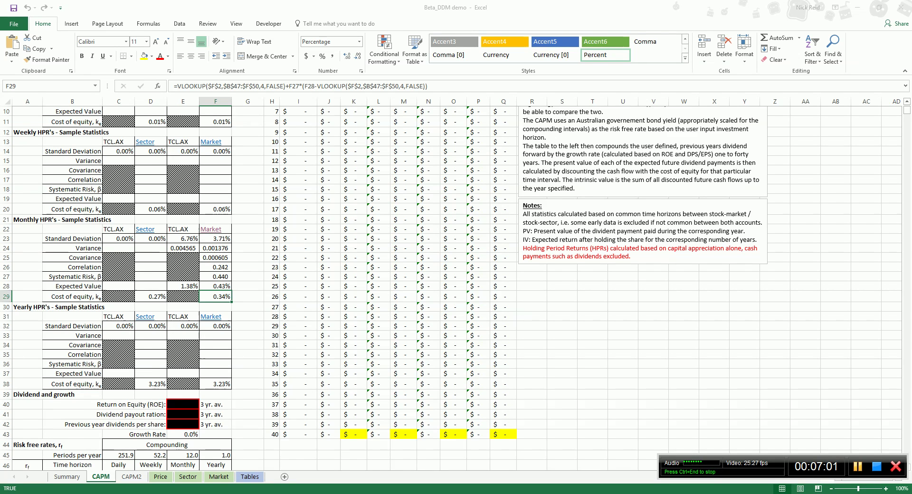
scroll(451, 289, up, 1)
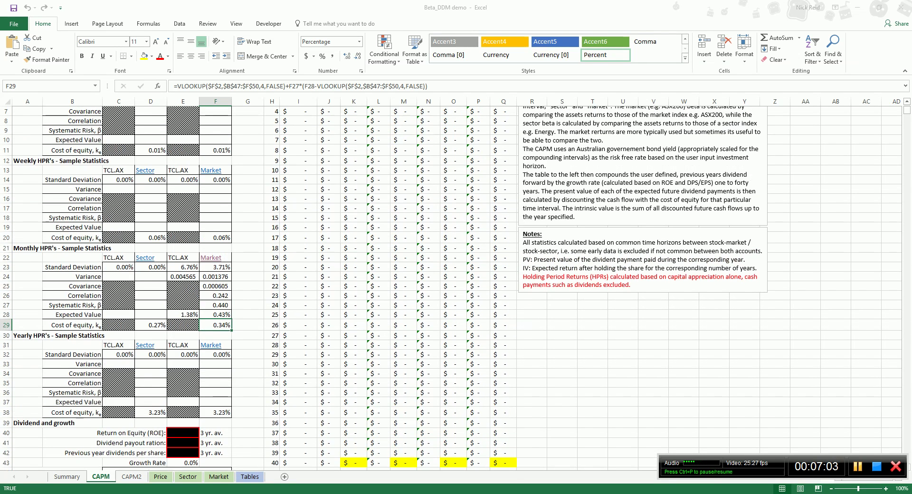
scroll(451, 288, up, 2)
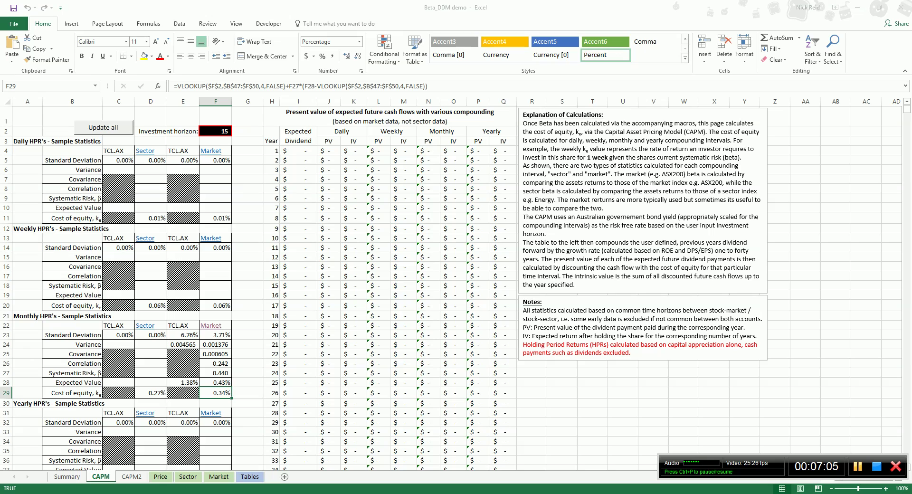
click(563, 114)
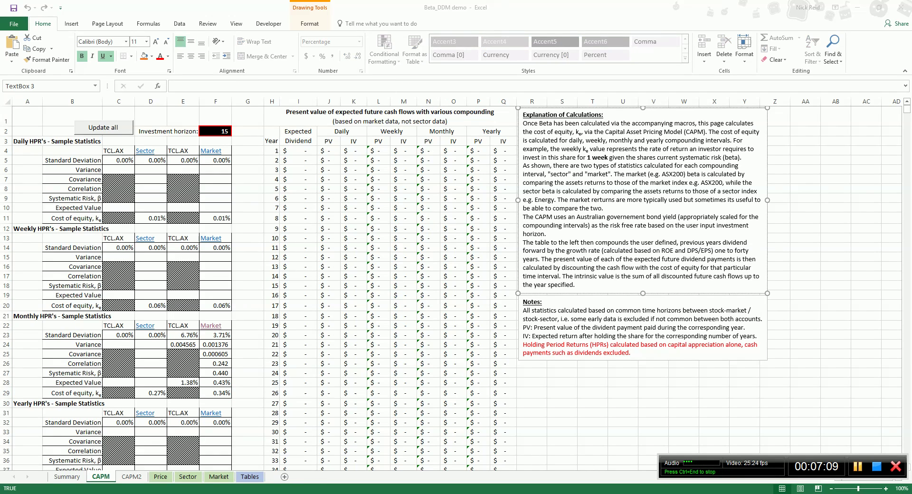
click(298, 266)
scroll(298, 266, down, 4)
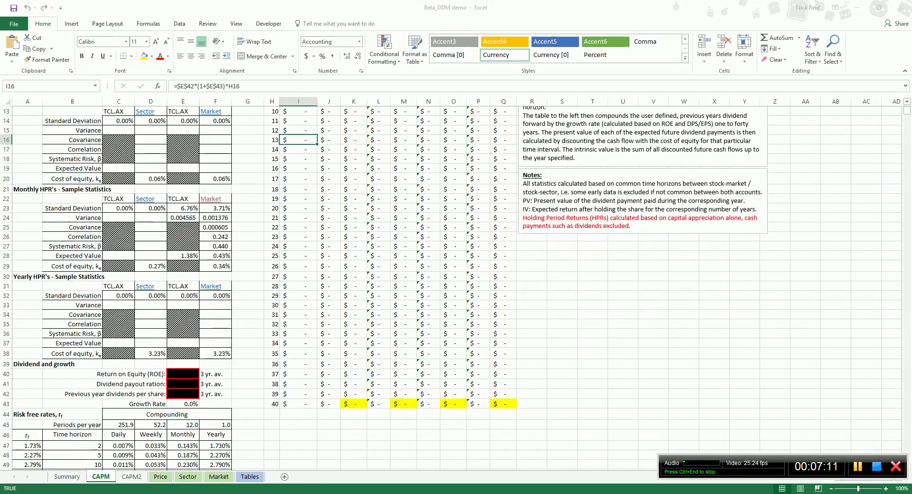
scroll(298, 267, up, 4)
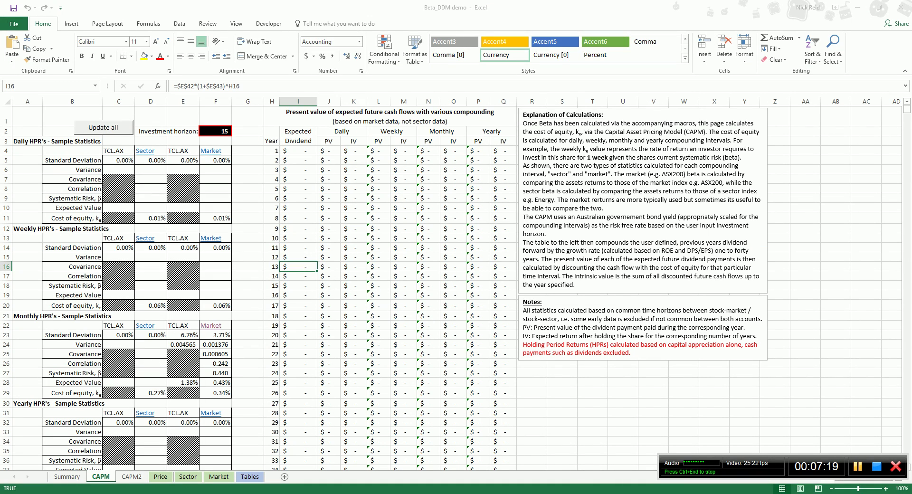
click(103, 127)
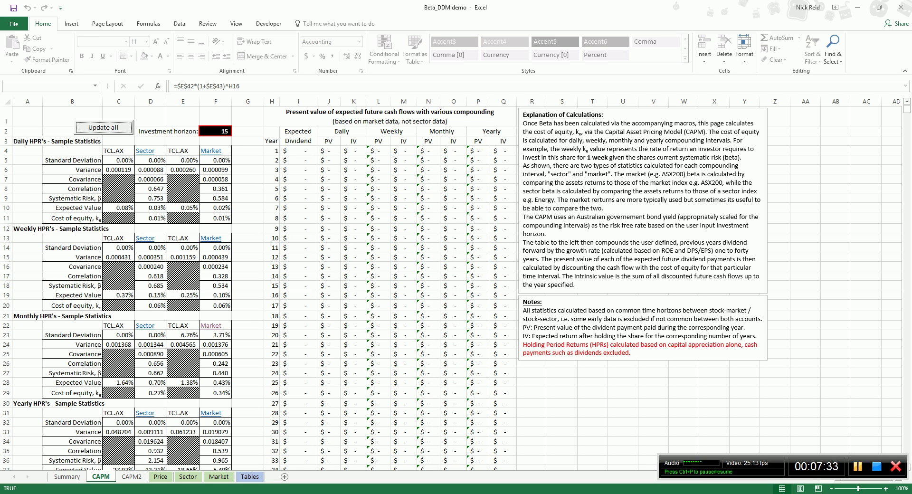
Review the updated sample statistics from the daily to the yearly returns, including the monthly sector column
click(27, 141)
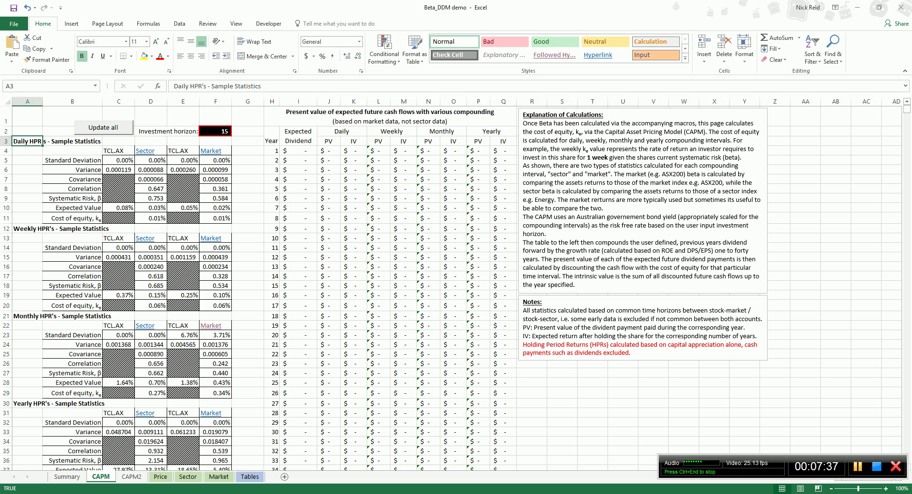
scroll(451, 285, down, 1)
scroll(452, 285, up, 1)
click(27, 403)
scroll(451, 288, down, 2)
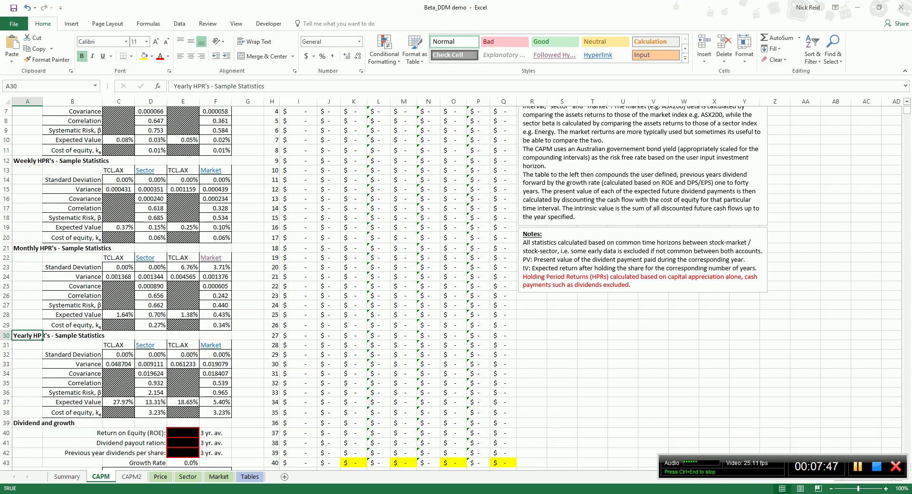
scroll(452, 285, up, 2)
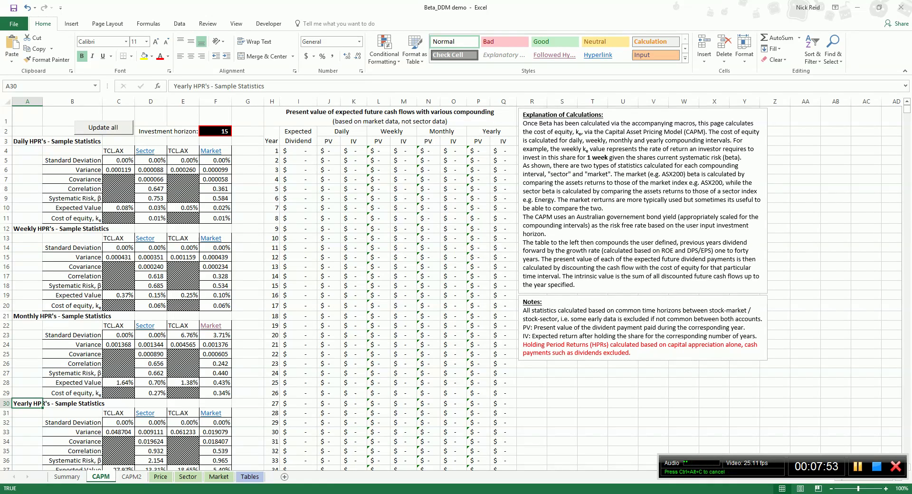
mouse_move(148, 325)
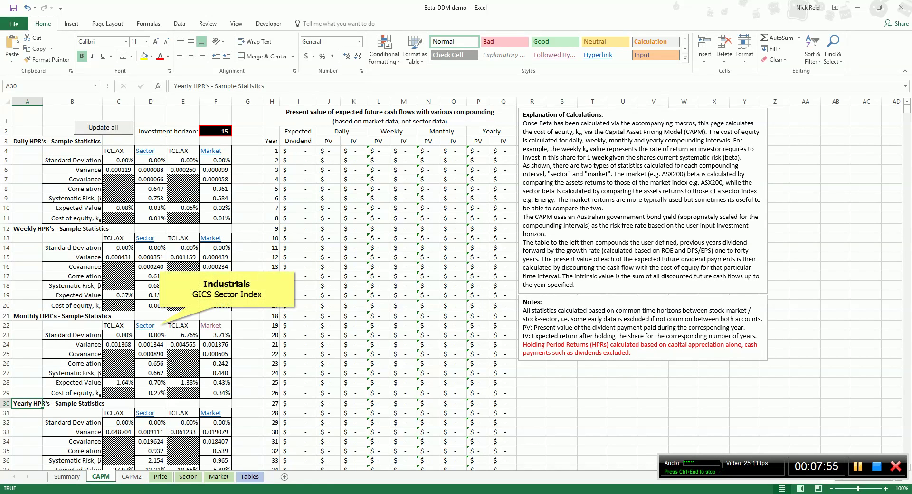
Examine the Dividend and growth inputs for return on equity, payout ratio and previous dividends, including their three-year average labels
scroll(147, 325, down, 2)
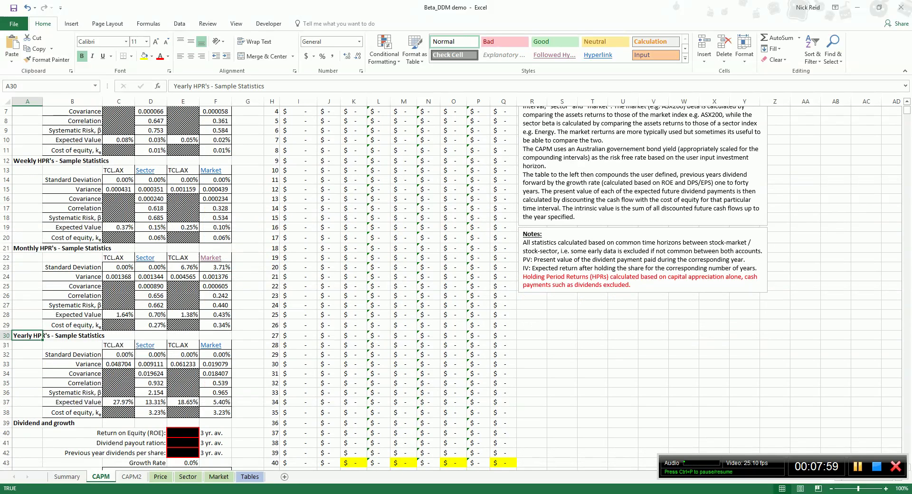
scroll(451, 288, down, 1)
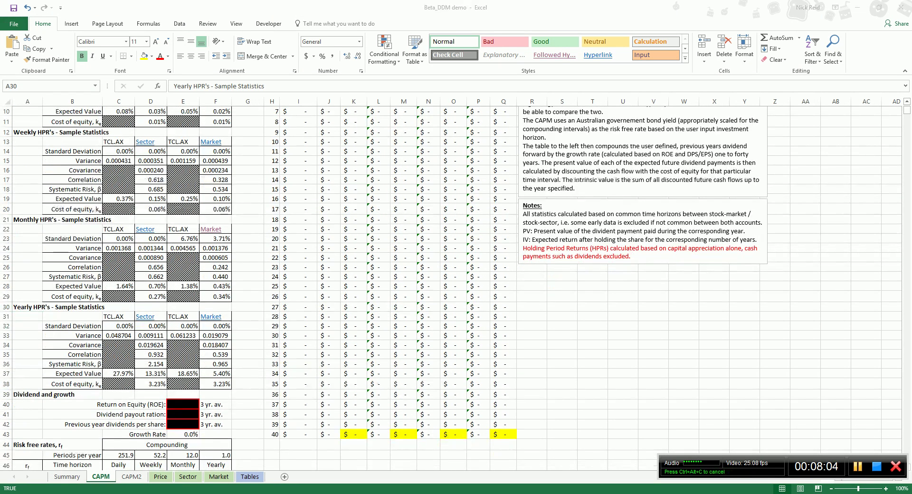
click(183, 405)
scroll(451, 288, down, 2)
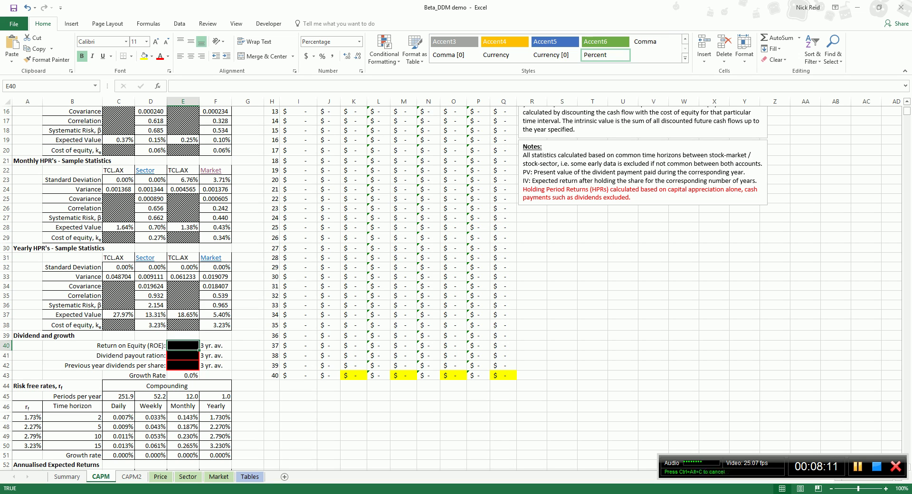
key(shift+Down)
key(shift+Down)
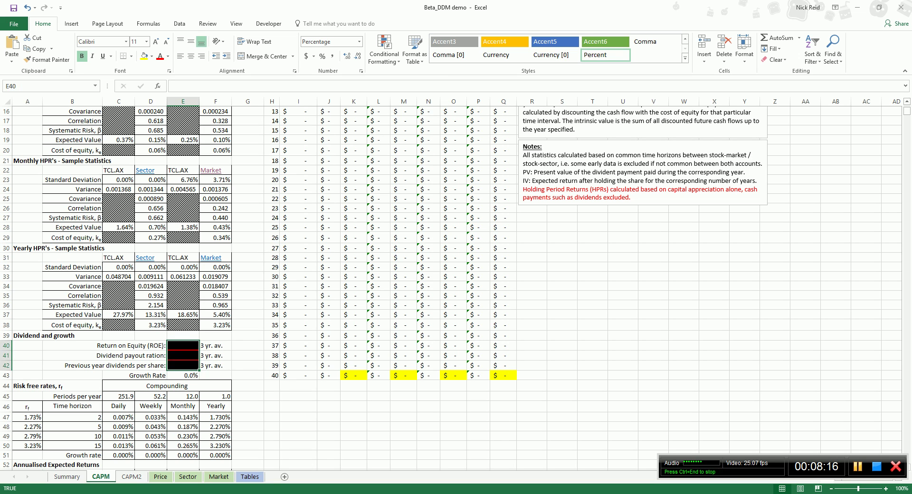
click(215, 345)
drag(183, 345, 183, 365)
key(shift+Up)
key(shift+Up)
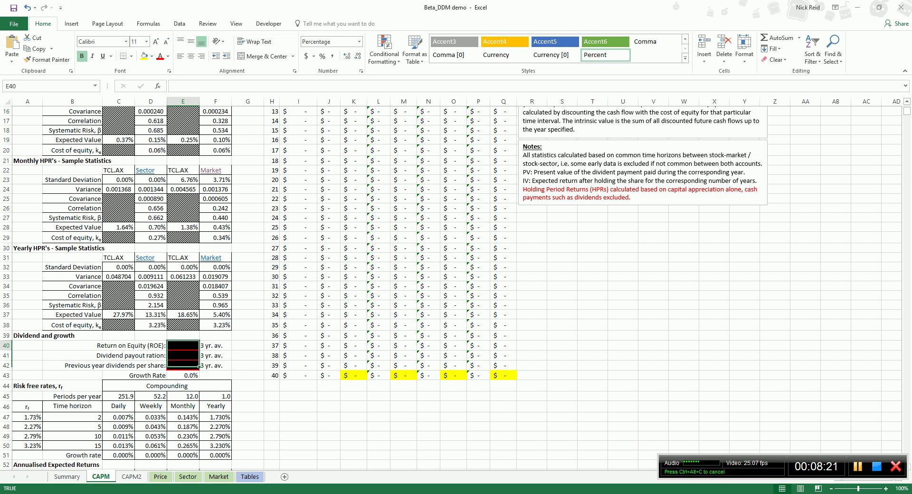
key(Right)
key(Down)
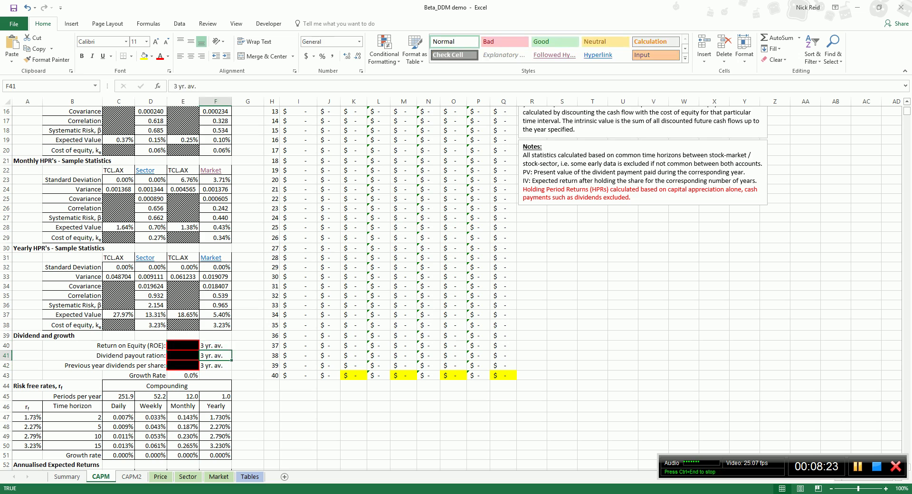
Enter a return on equity of 4.68%, a dividend payout ratio of 85.01% and previous year dividends per share of 0.41
key(Left)
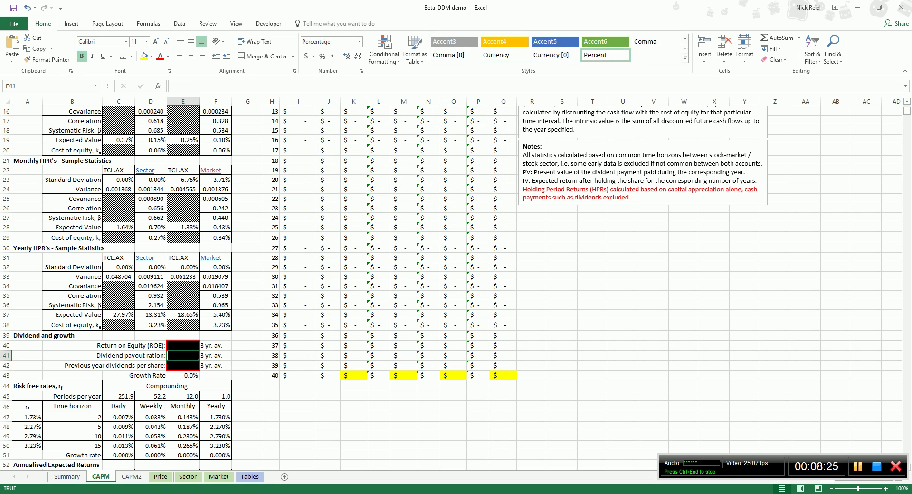
key(Up)
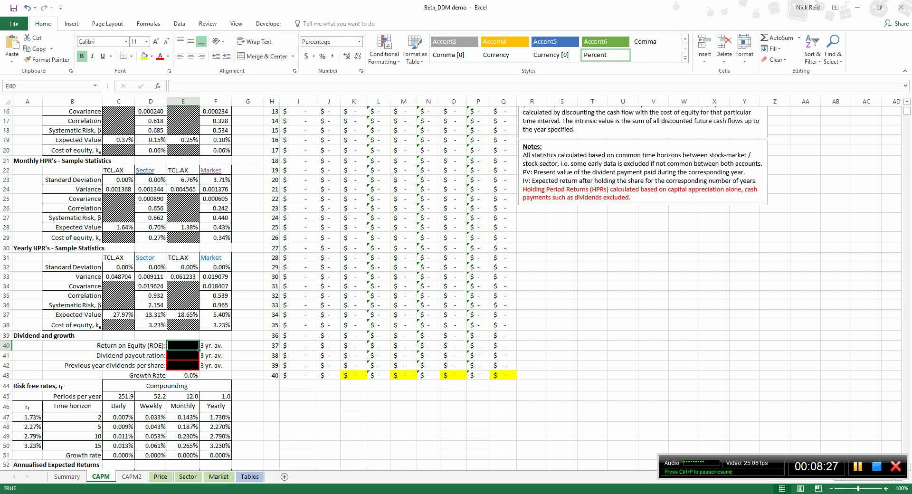
text(4.68)
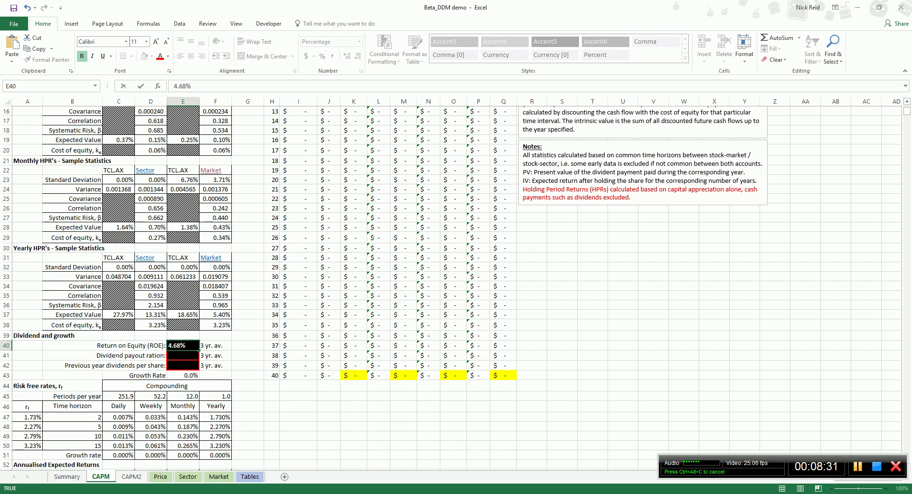
key(Return)
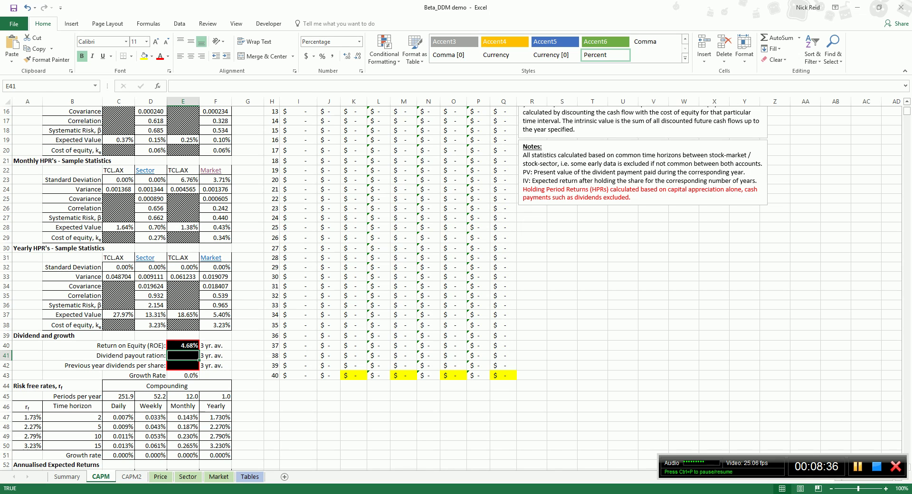
text(85.01)
key(Return)
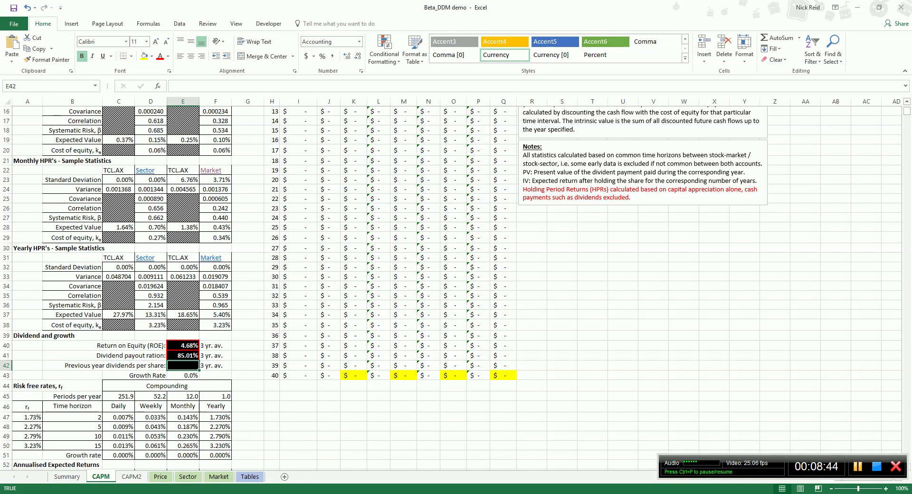
text(0.41)
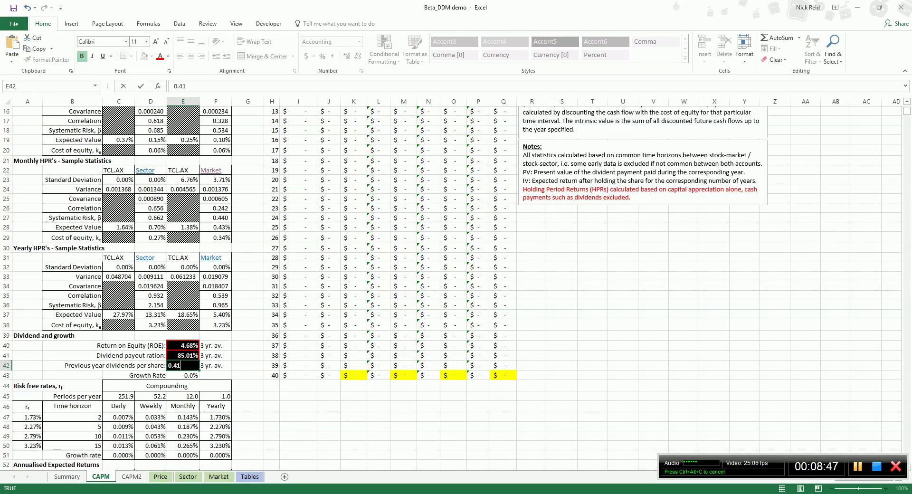
key(Return)
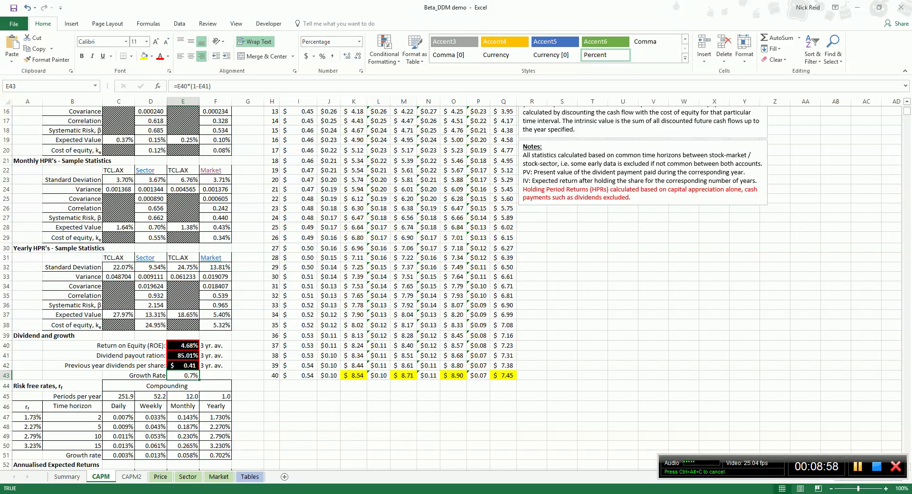
Review the risk free rates table by time horizon and by daily, weekly, monthly and yearly compounding
click(143, 346)
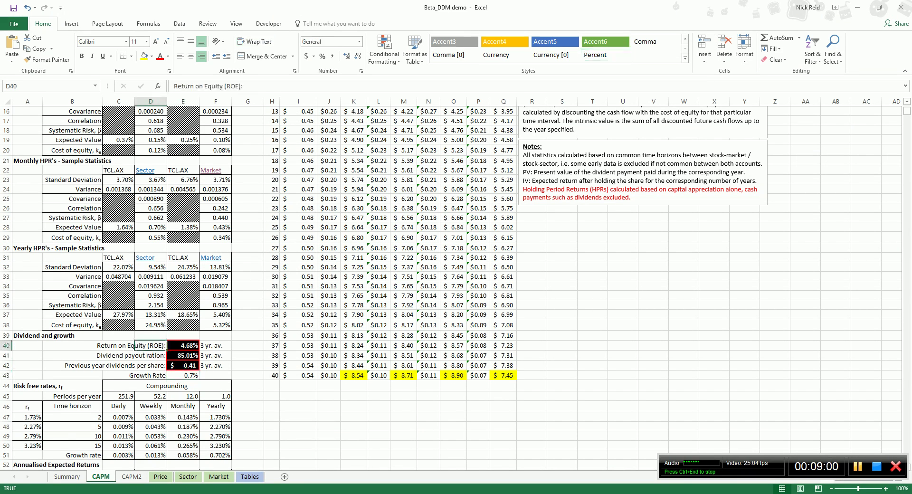
scroll(143, 286, down, 2)
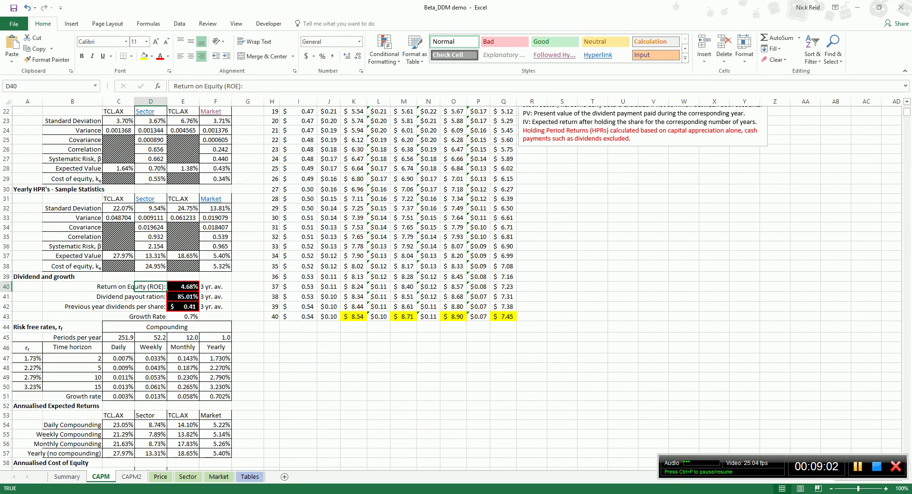
scroll(144, 286, down, 2)
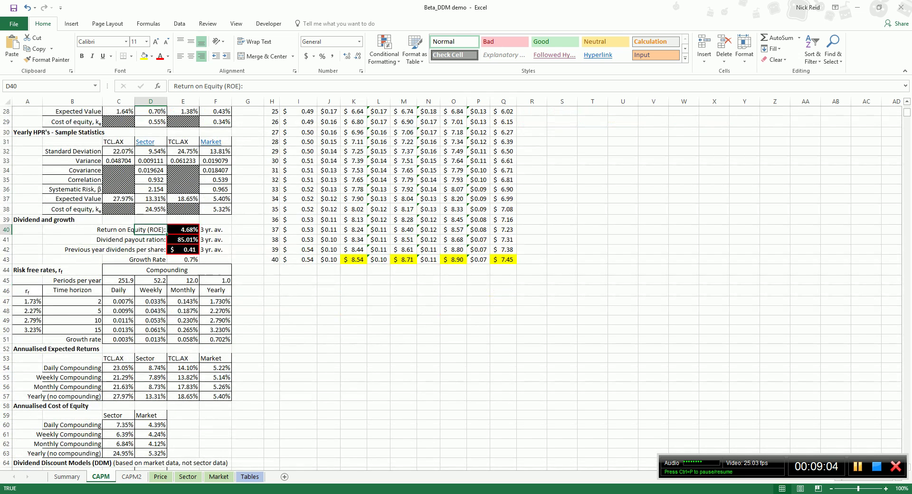
drag(76, 304, 76, 330)
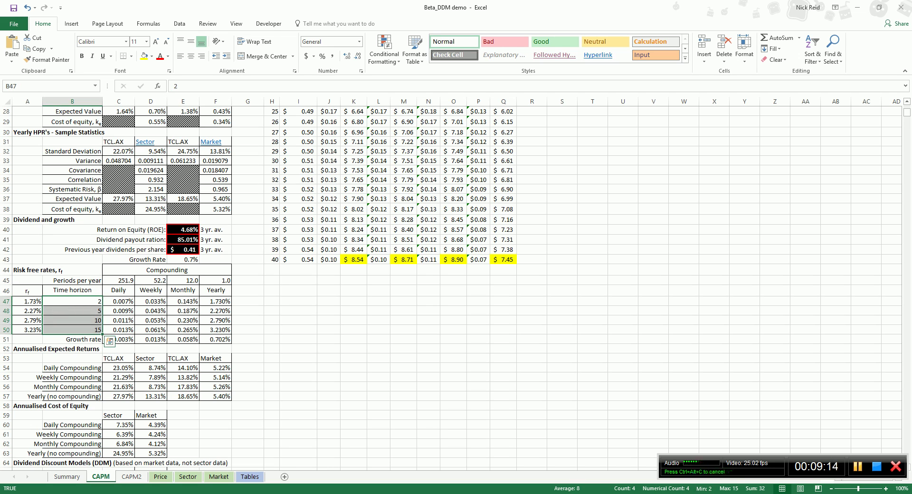
click(118, 290)
click(151, 290)
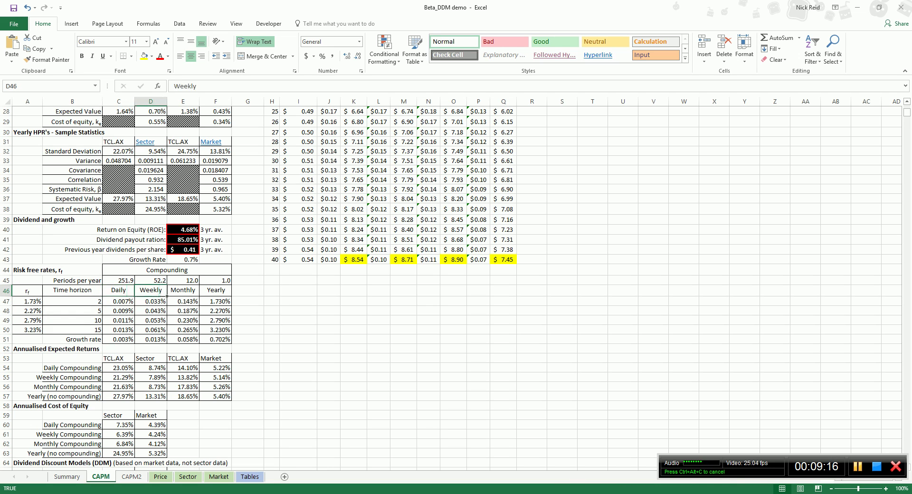
key(Right)
key(Right)
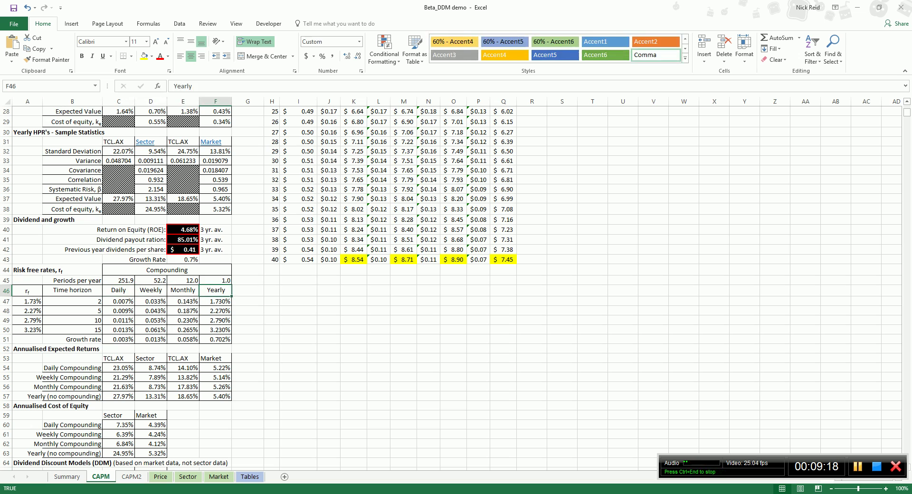
click(119, 301)
Examine the annualised expected return formulas for TCL.AX and the market with daily and weekly compounding
scroll(451, 289, down, 2)
scroll(451, 285, down, 2)
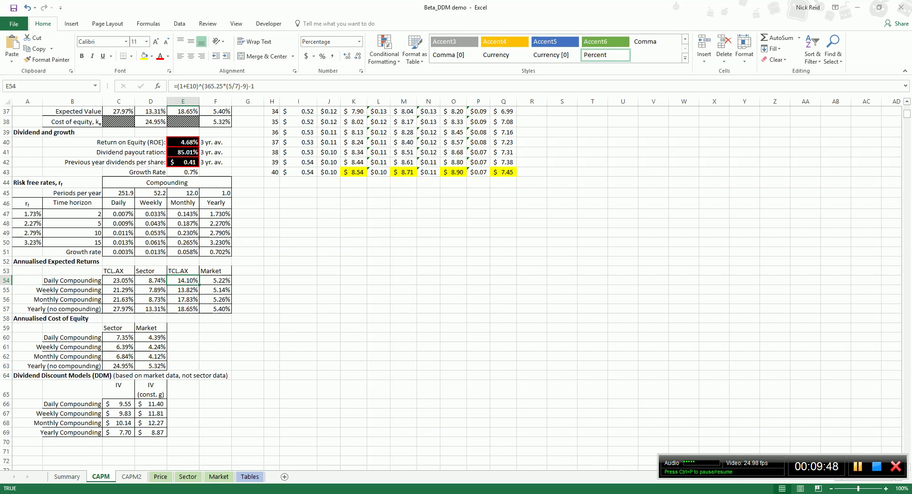
scroll(452, 214, up, 2)
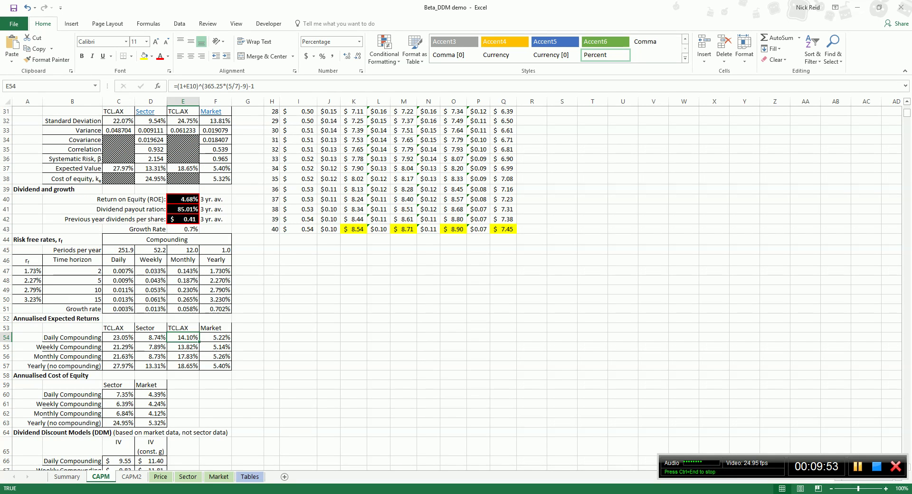
click(215, 337)
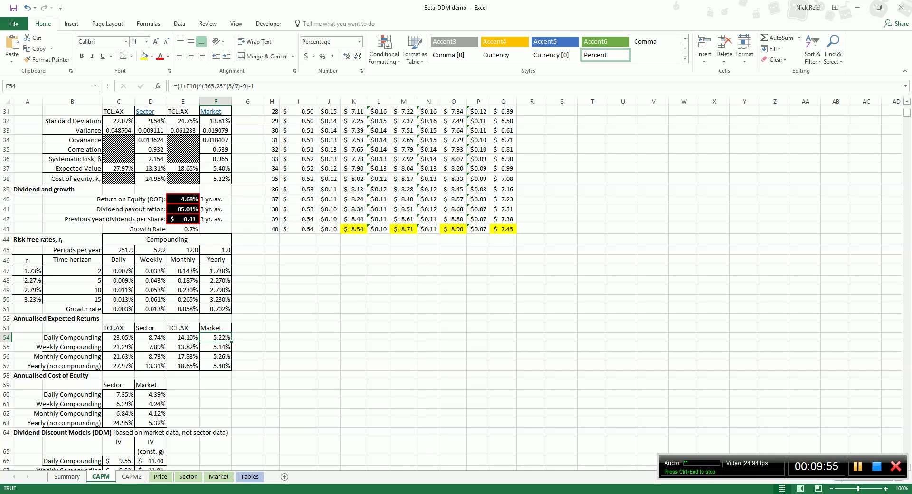
click(183, 347)
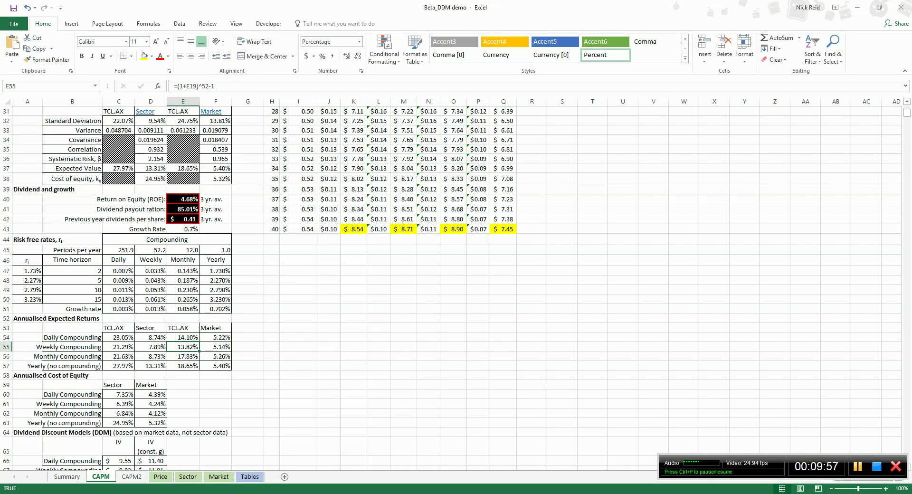
scroll(452, 285, down, 1)
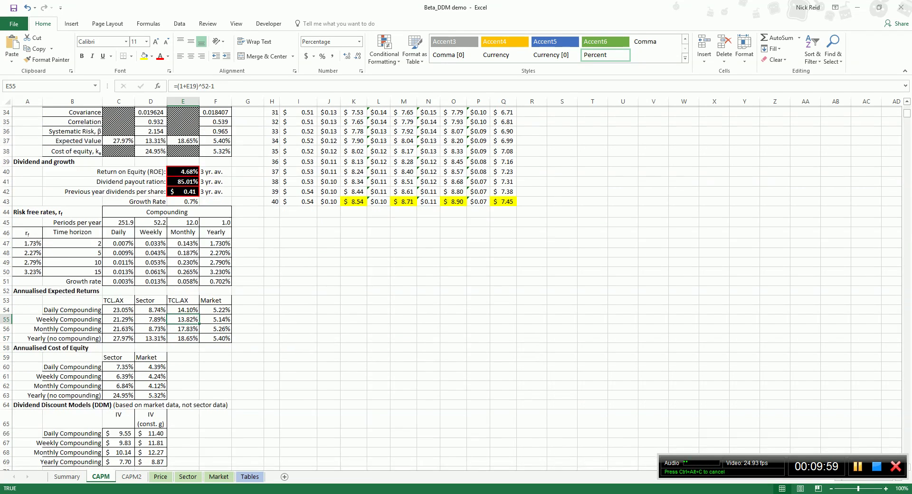
Examine the annualised market cost of equity and its daily source formula, and compare it with the annualised expected returns of TCL.AX and the market
click(27, 347)
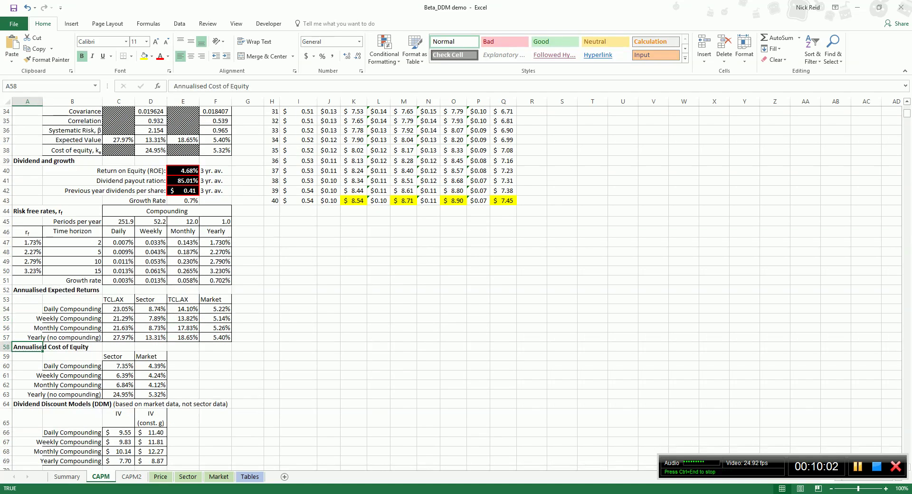
click(150, 366)
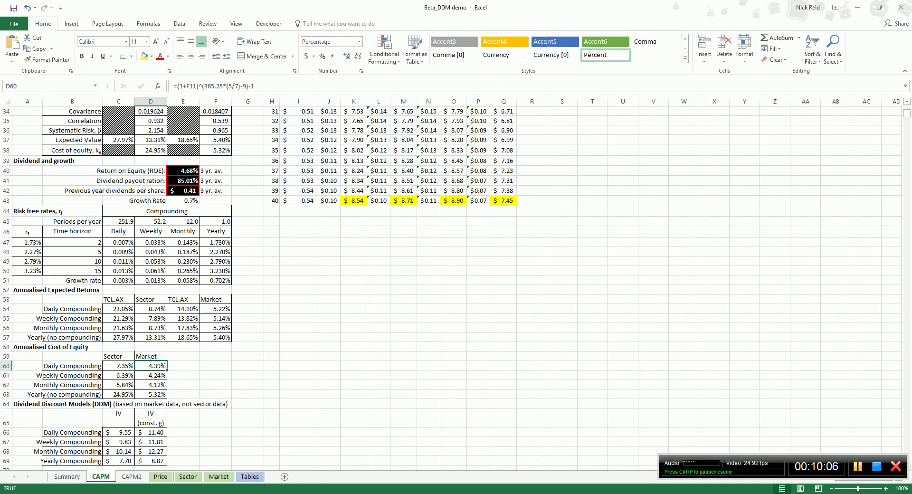
scroll(451, 285, up, 11)
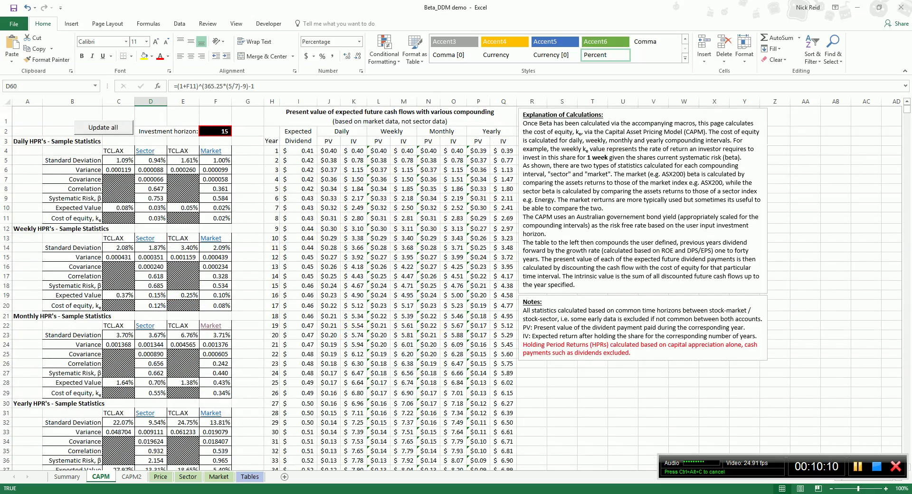
click(216, 218)
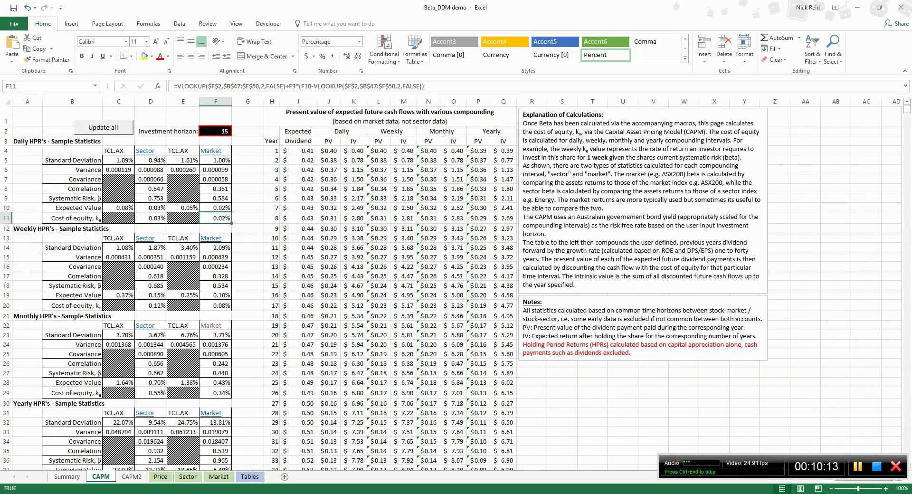
scroll(452, 285, down, 9)
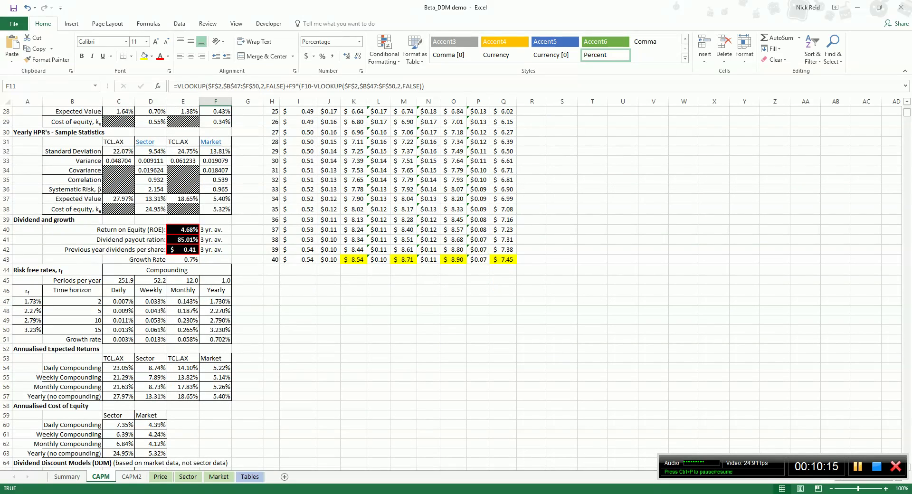
click(150, 425)
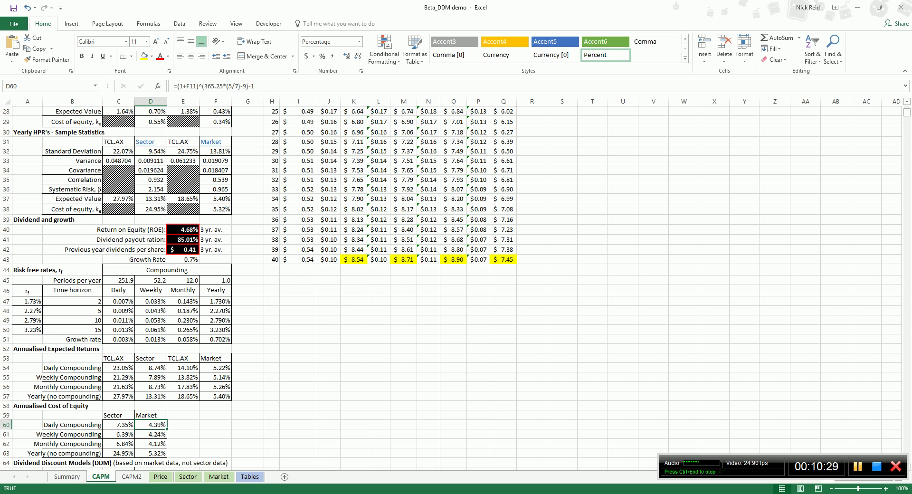
scroll(451, 288, down, 1)
drag(151, 404, 151, 414)
scroll(151, 413, down, 3)
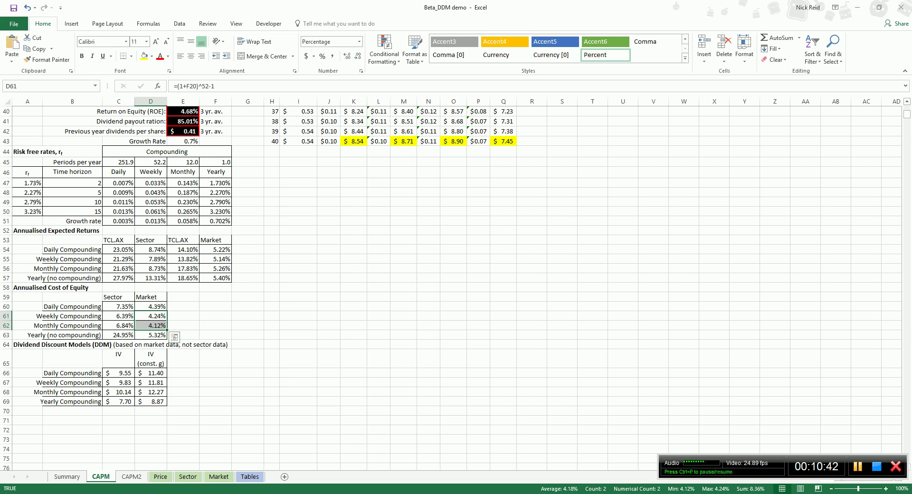
drag(183, 240, 224, 278)
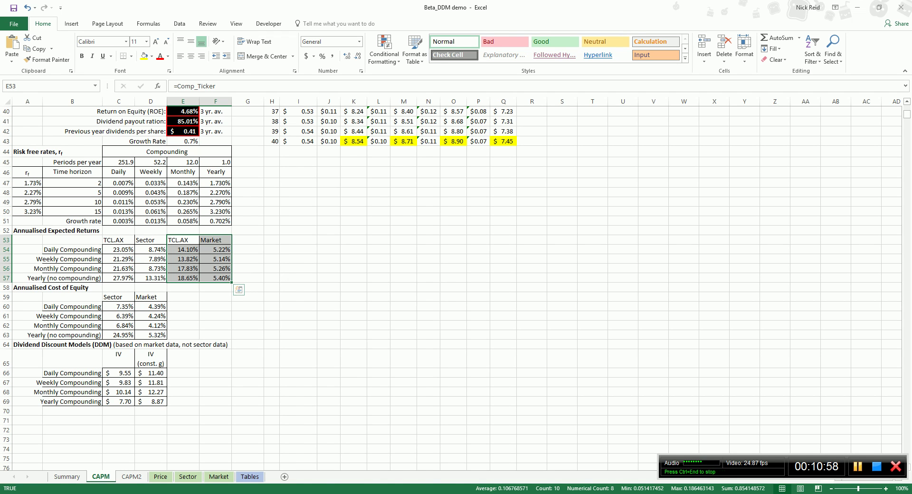
Examine the Dividend Discount Model intrinsic values without growth and their daily and weekly compounding formulas
click(119, 358)
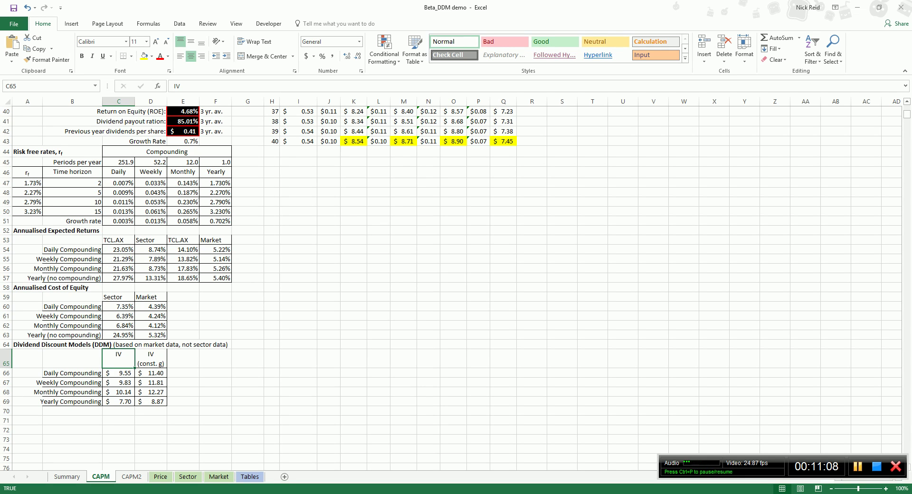
drag(119, 373, 119, 401)
click(119, 373)
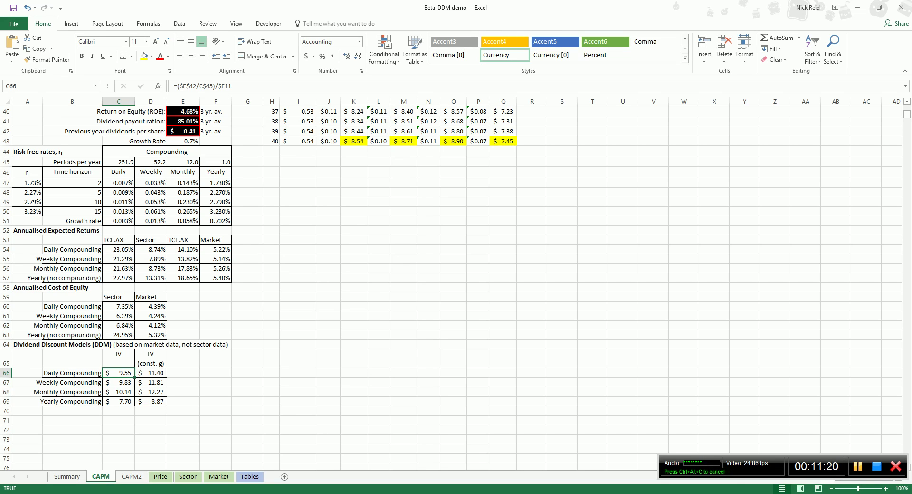
click(118, 383)
click(118, 373)
key(Down)
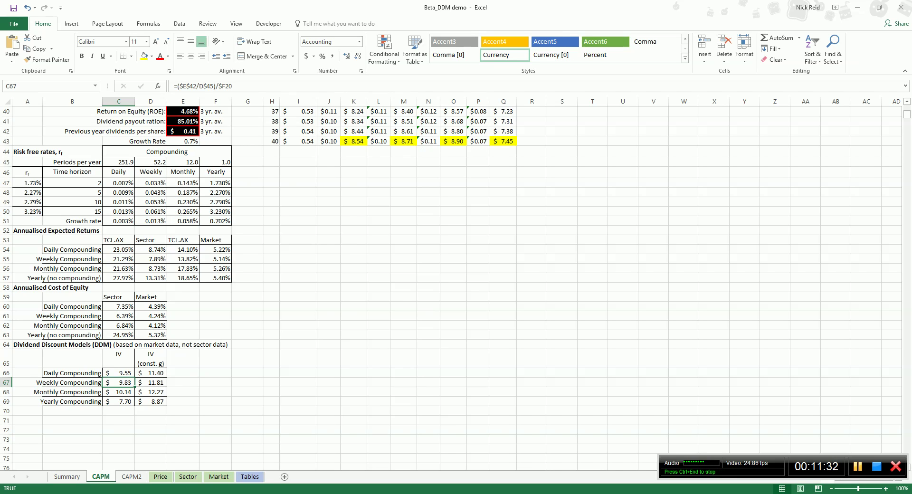
Compare the no-growth Dividend Discount Model intrinsic values across all compounding intervals and examine the yearly compounding formula
drag(119, 373, 118, 402)
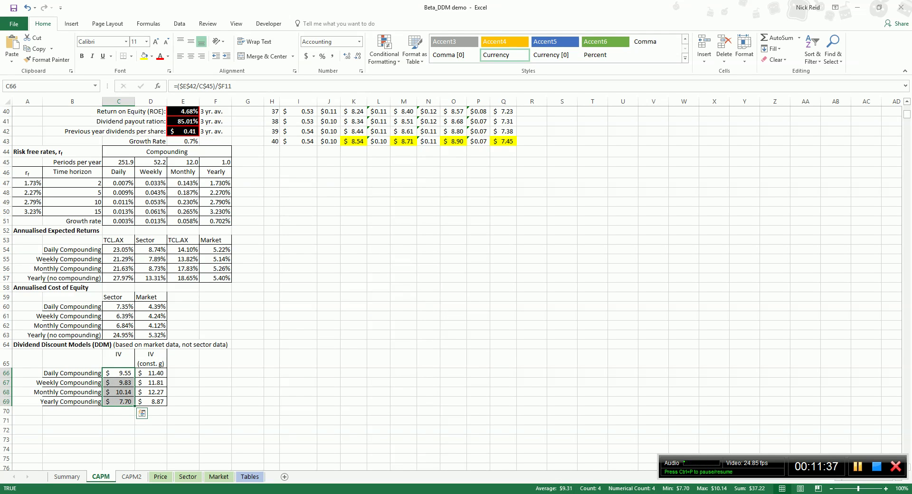
drag(118, 393, 118, 402)
click(119, 402)
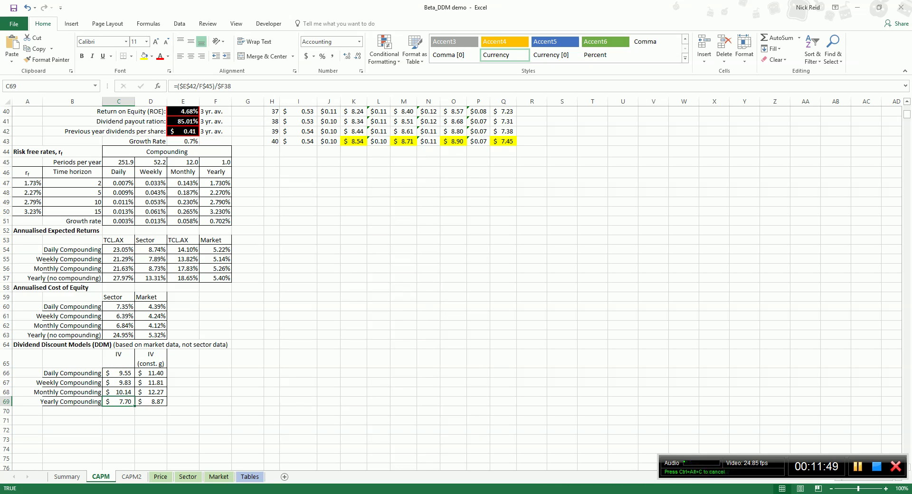
Examine the growth rate formula and the daily constant-growth intrinsic value, and compare it with the open price on the Summary sheet
click(150, 358)
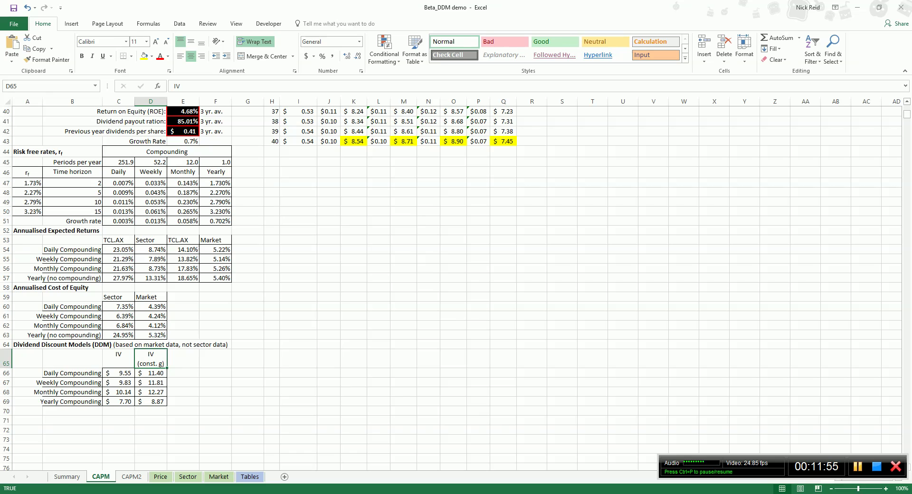
click(183, 141)
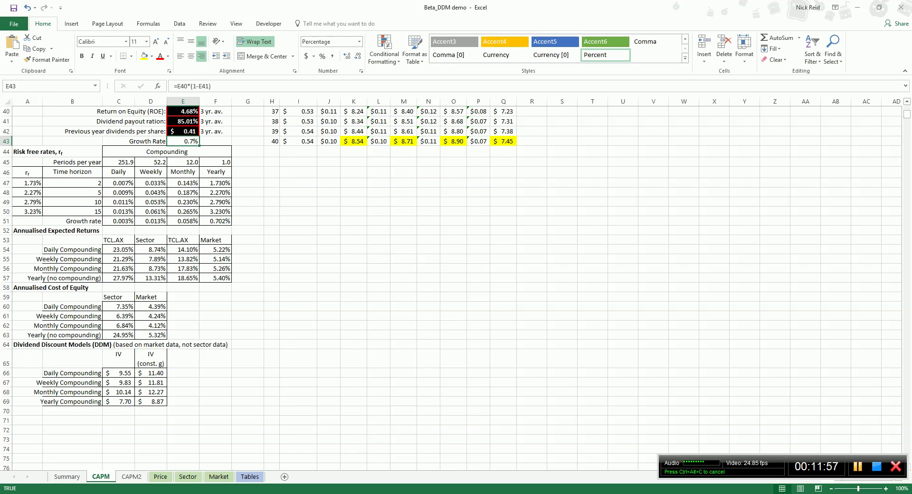
click(150, 373)
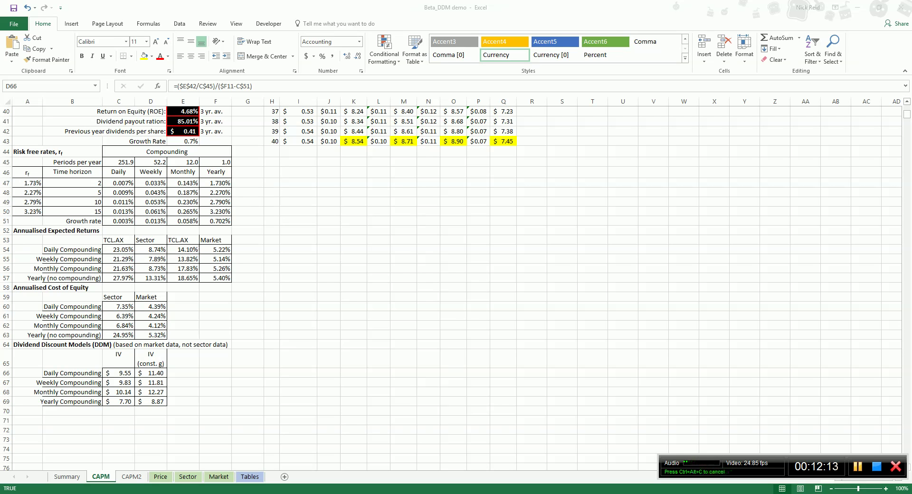
click(67, 477)
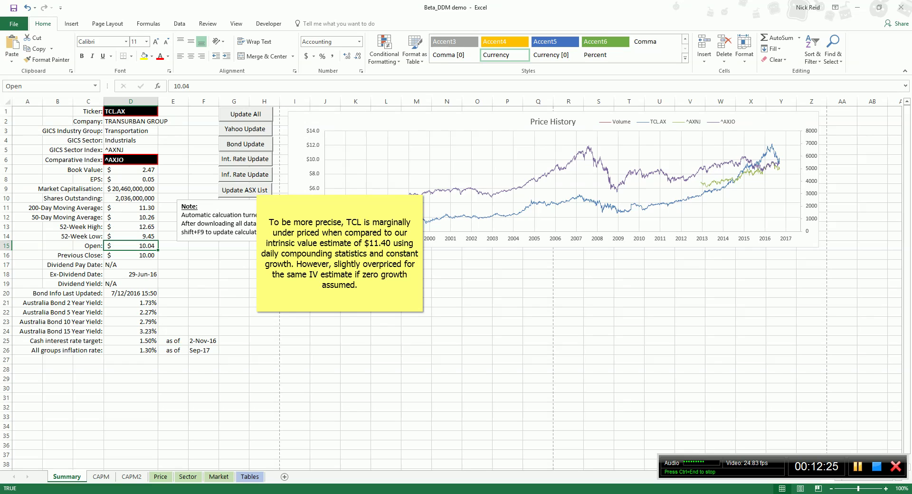
key(ctrl+Page_Down)
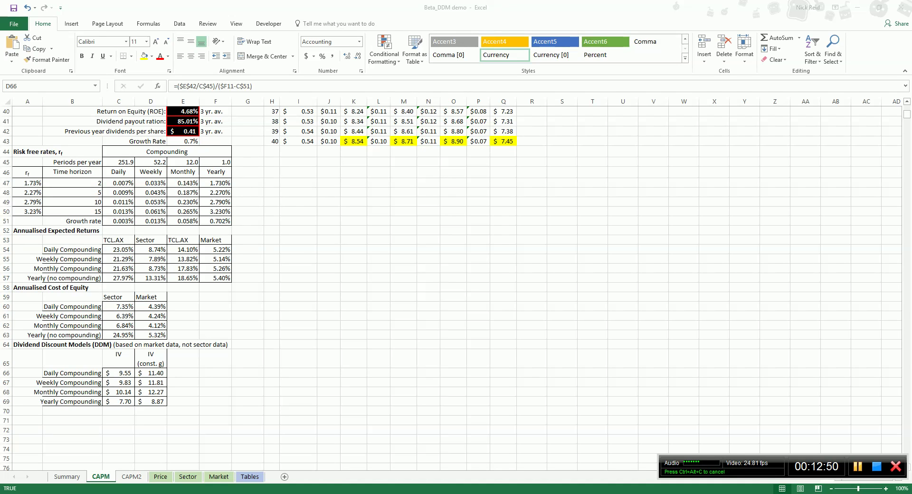
Examine the expected dividend formulas for years 1 and 40 in the future cash flows table, and the growth rate they use
click(119, 373)
click(119, 373)
scroll(452, 288, up, 13)
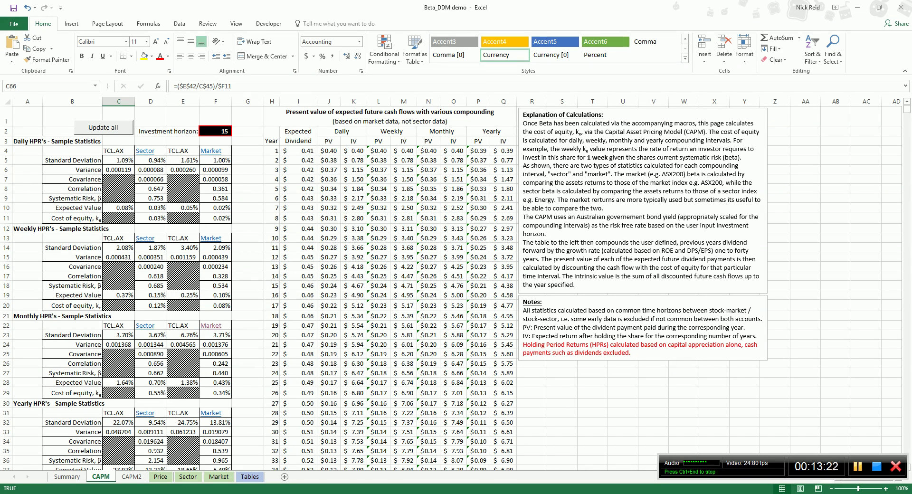
click(299, 150)
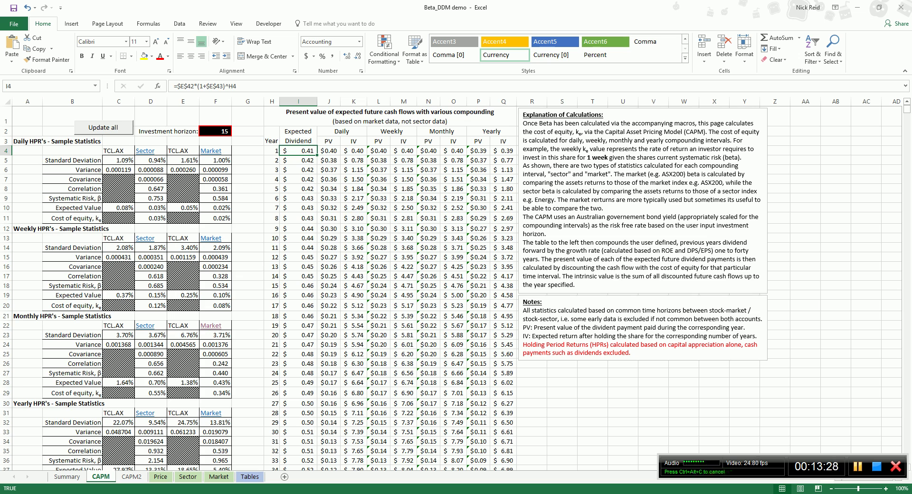
scroll(451, 288, down, 7)
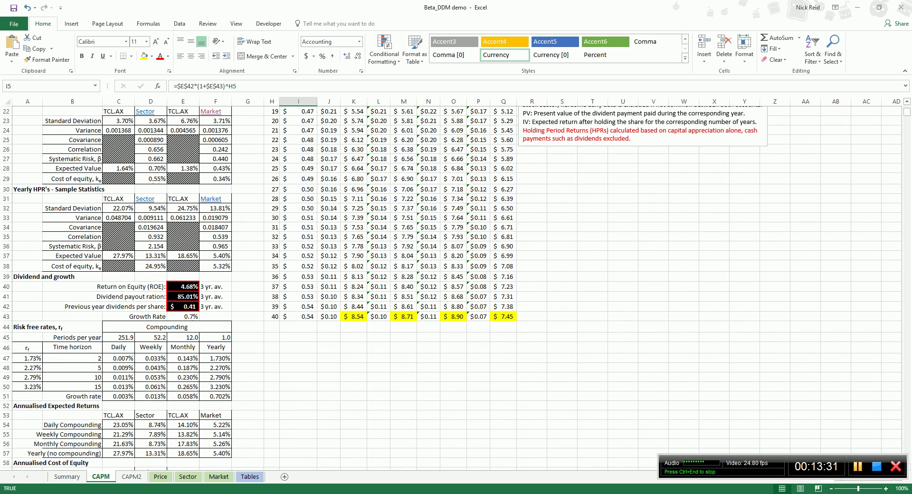
click(298, 316)
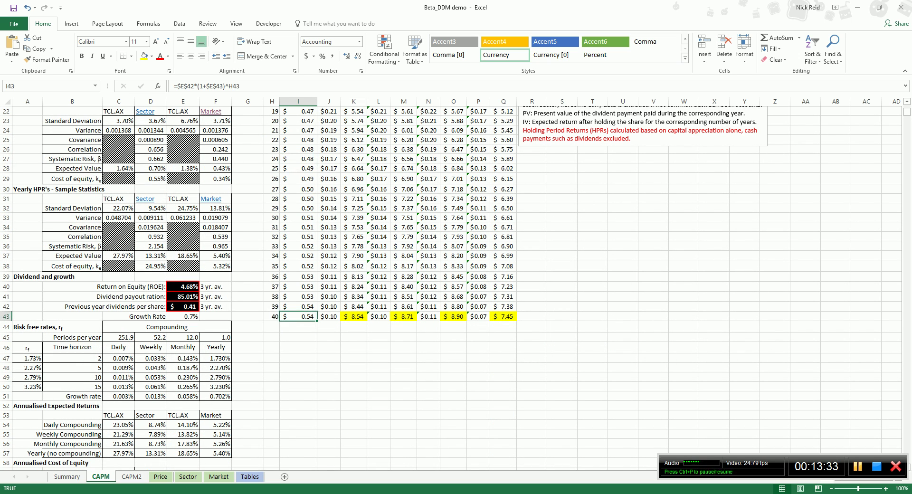
click(183, 316)
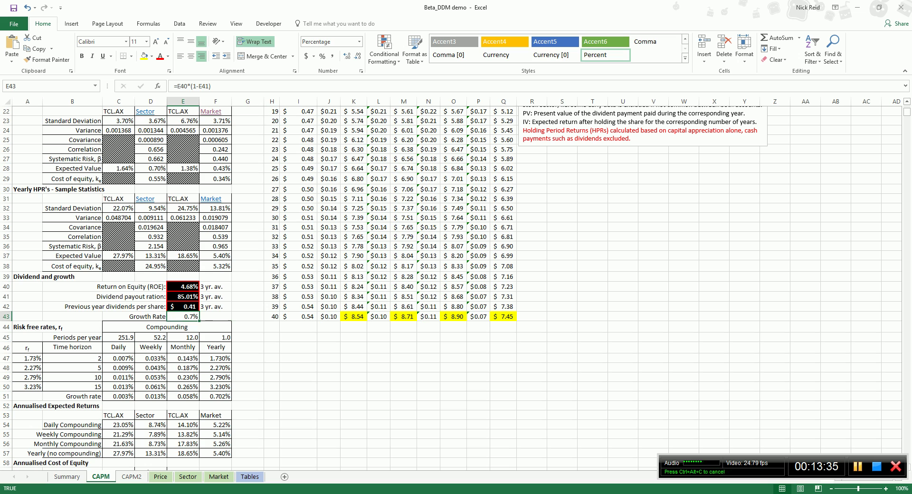
click(298, 317)
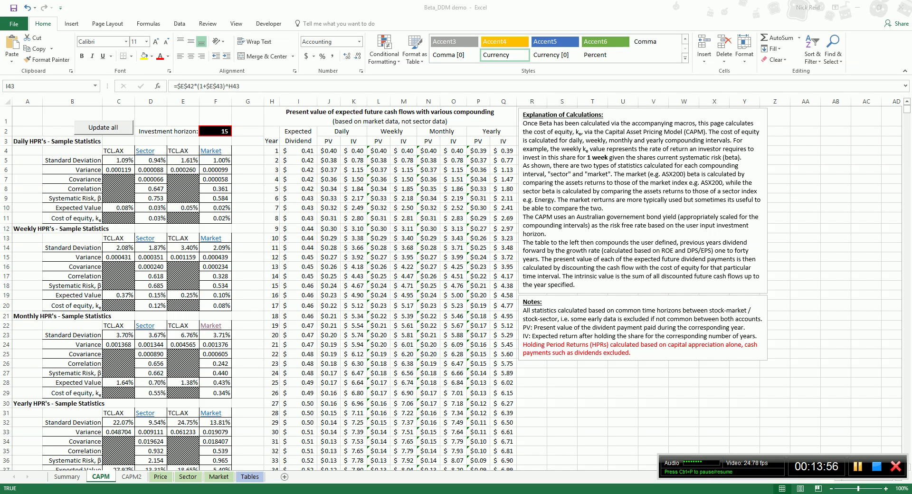
Examine the year 1 daily present value formula together with the daily market cost of equity used as its discount rate
scroll(451, 288, down, 4)
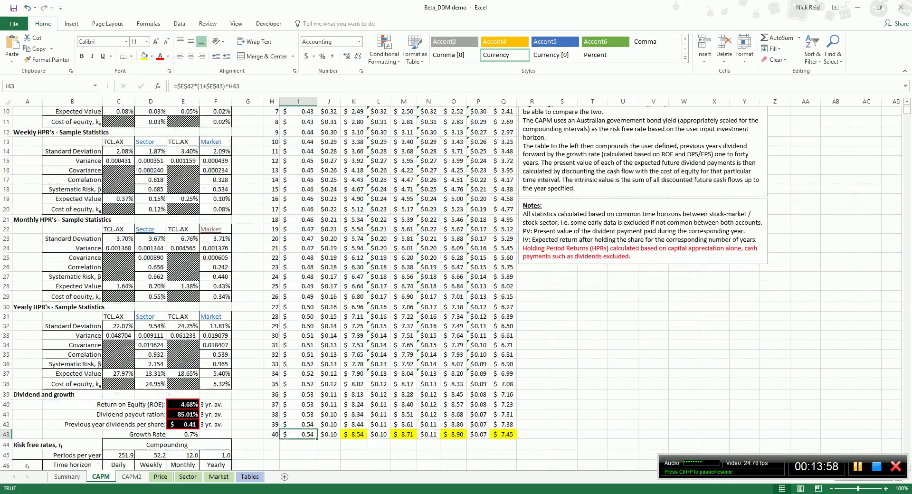
scroll(451, 289, up, 3)
scroll(452, 285, up, 1)
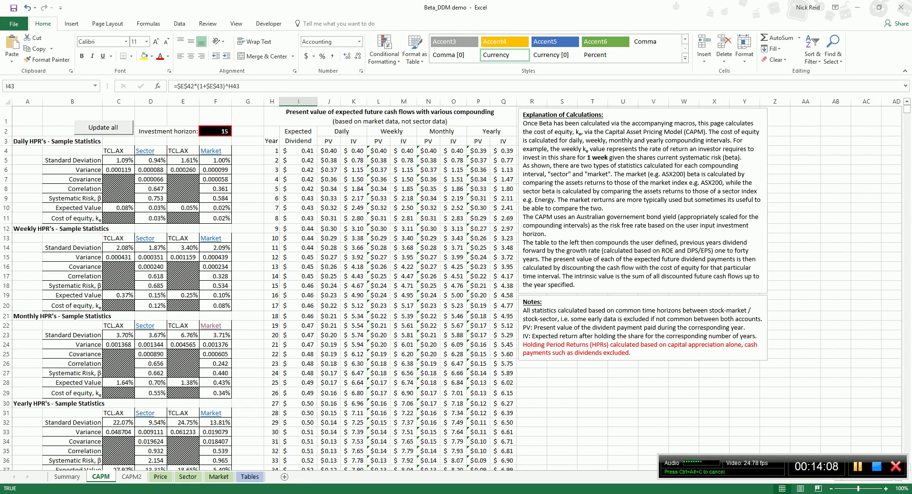
click(328, 151)
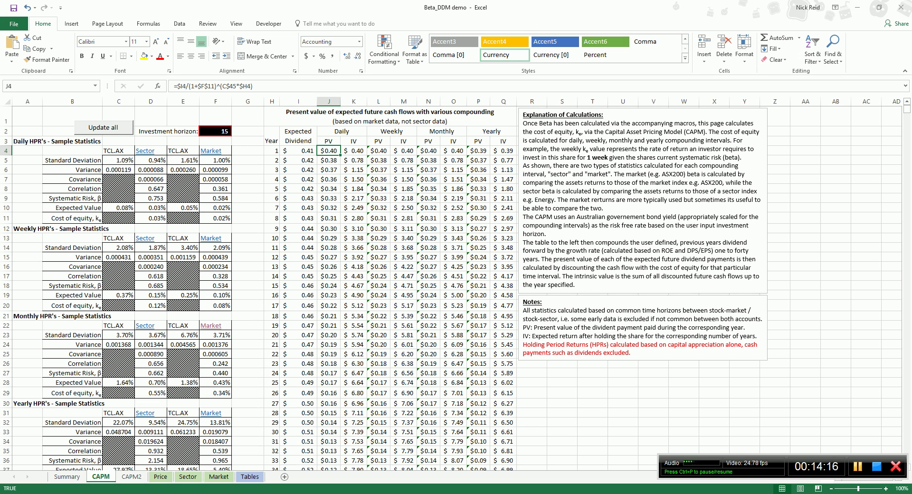
click(215, 218)
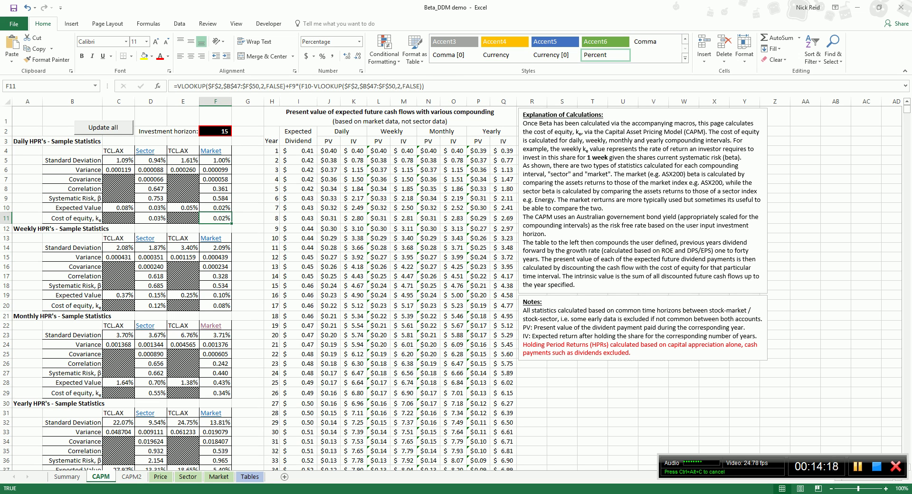
click(329, 150)
scroll(451, 285, down, 4)
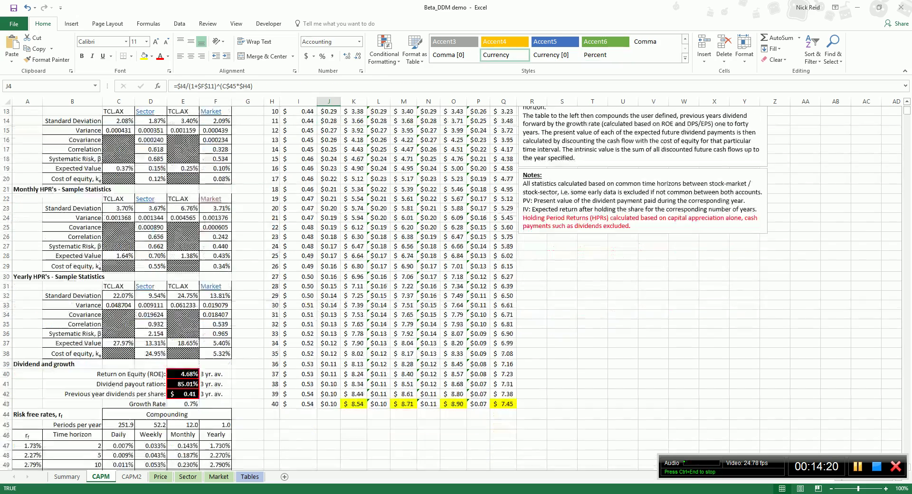
scroll(452, 285, up, 4)
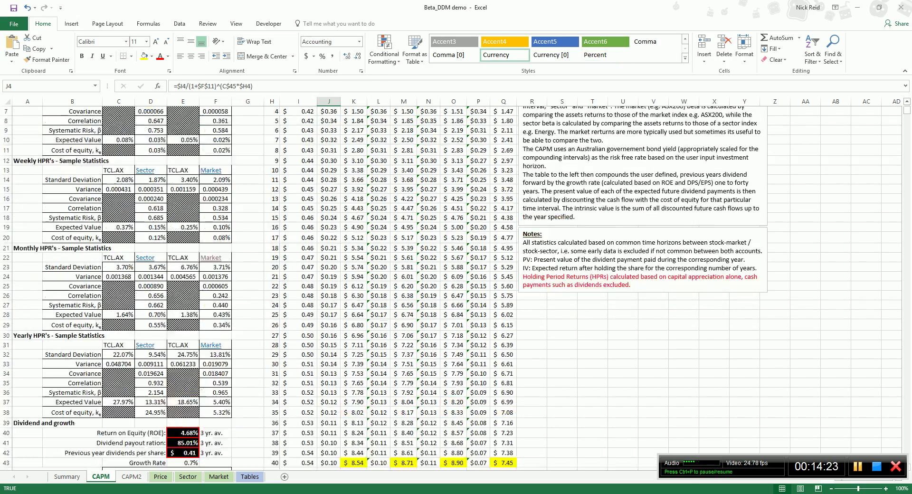
scroll(451, 285, down, 3)
scroll(452, 285, down, 7)
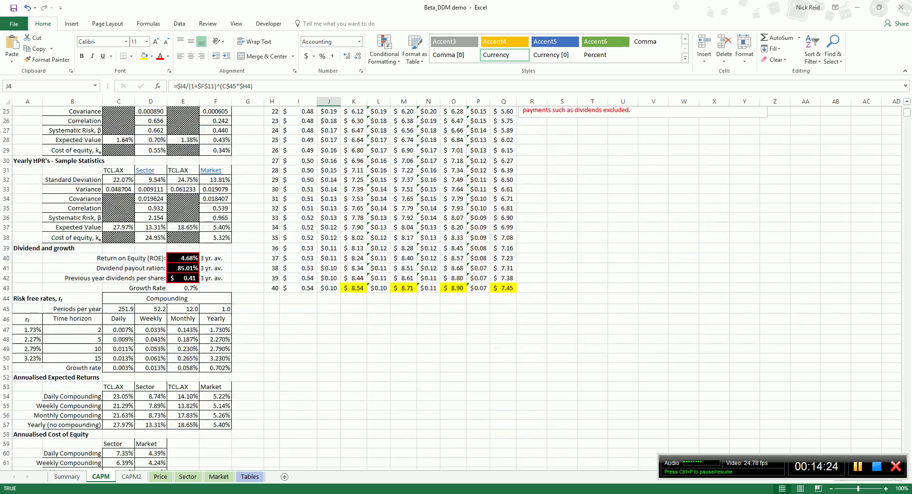
scroll(452, 285, up, 10)
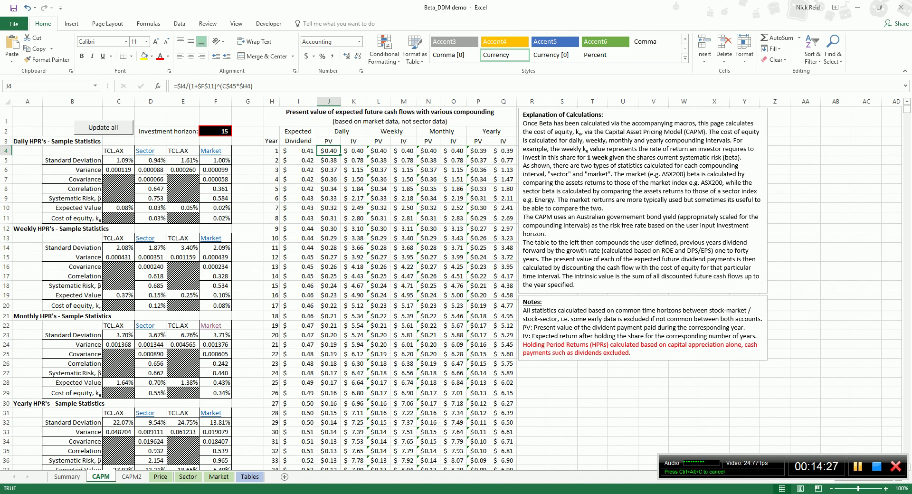
Trace the cumulative daily intrinsic values through year 13, compare the weekly and yearly columns, and review the 40-year values against the DDM table
click(353, 141)
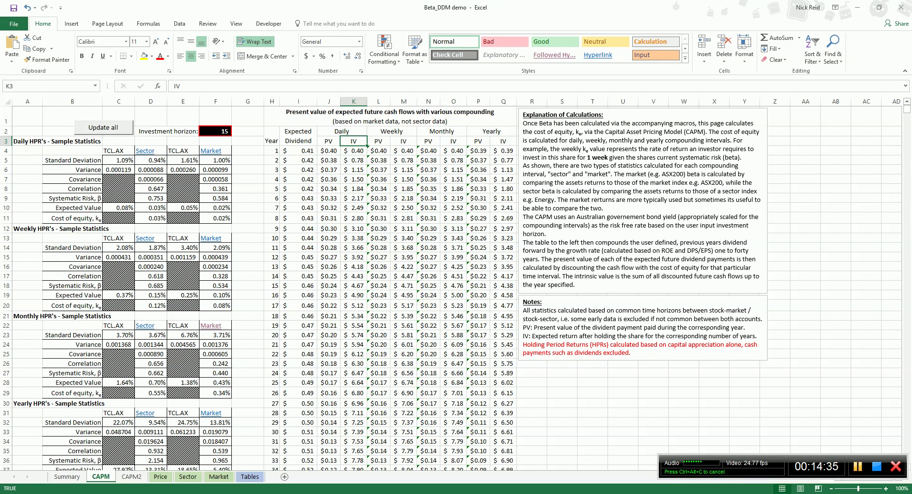
key(Down)
key(Down)
key(Down)
key(Down)
key(Down)
key(Down)
key(Down)
key(Down)
key(Down)
key(Down)
key(Down)
key(Down)
key(Down)
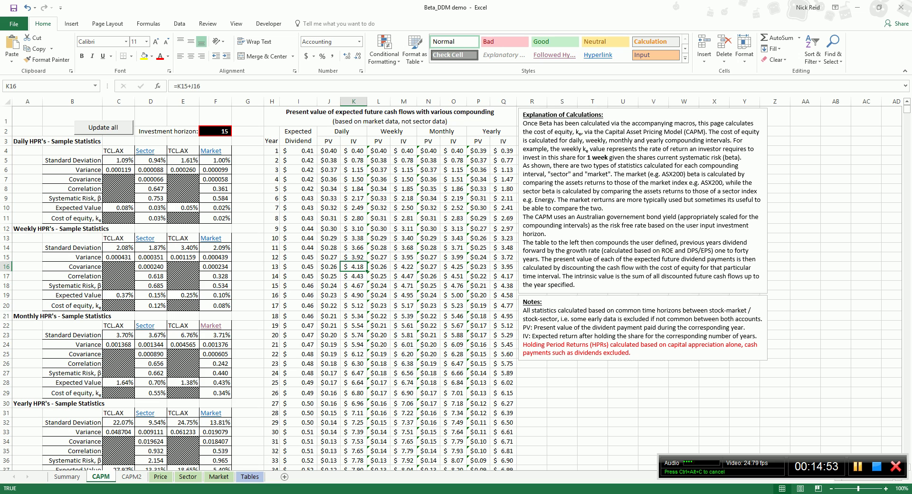
click(403, 267)
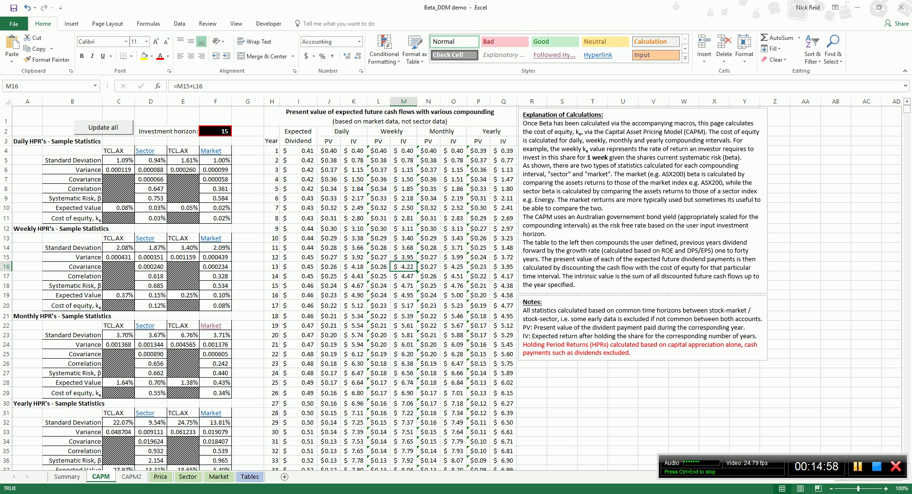
click(503, 266)
scroll(503, 266, down, 4)
scroll(451, 286, down, 2)
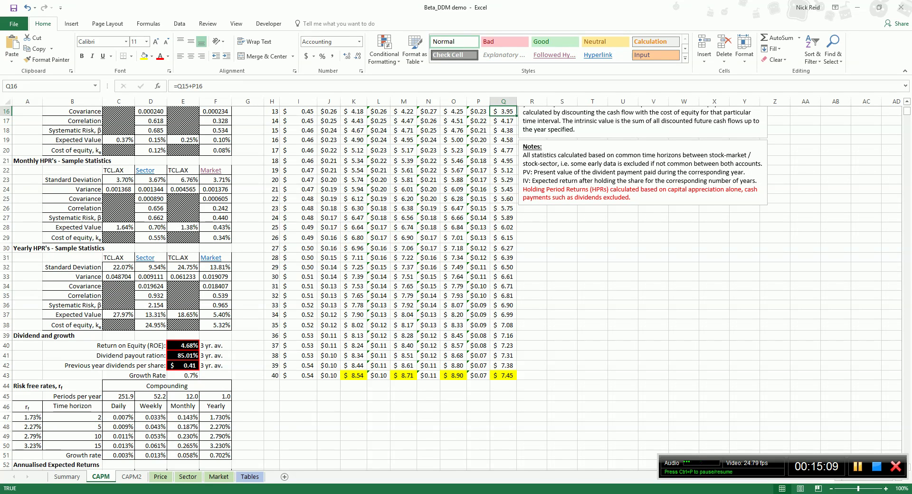
scroll(451, 285, down, 8)
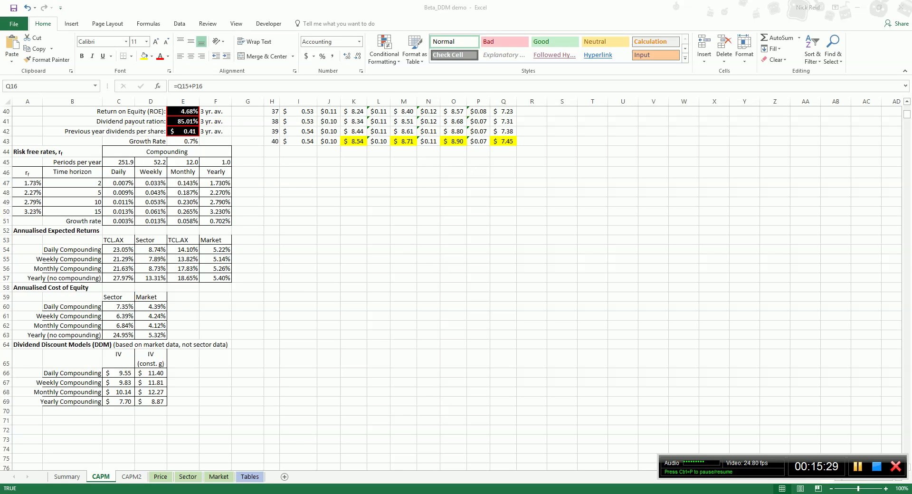
Go to the CAPM2 sheet and run the stock calculation to fill in the TCL.AX year-end returns
click(132, 477)
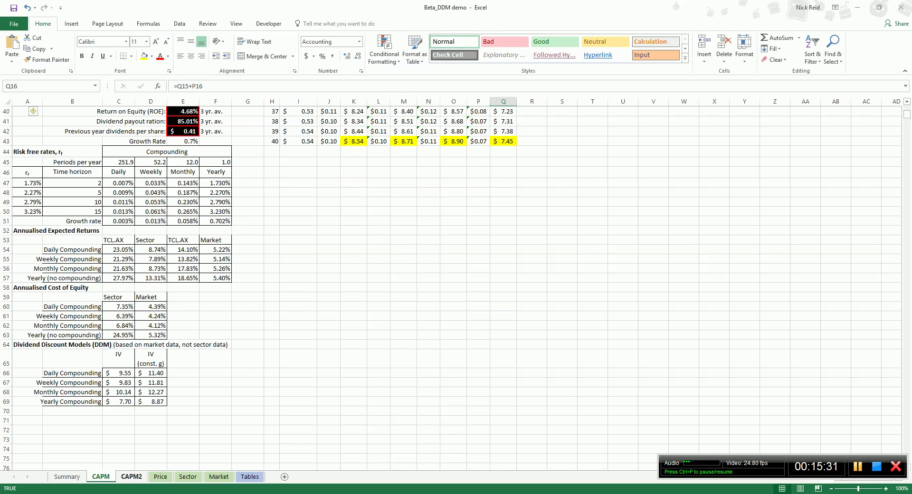
key(ctrl+Page_Down)
click(93, 167)
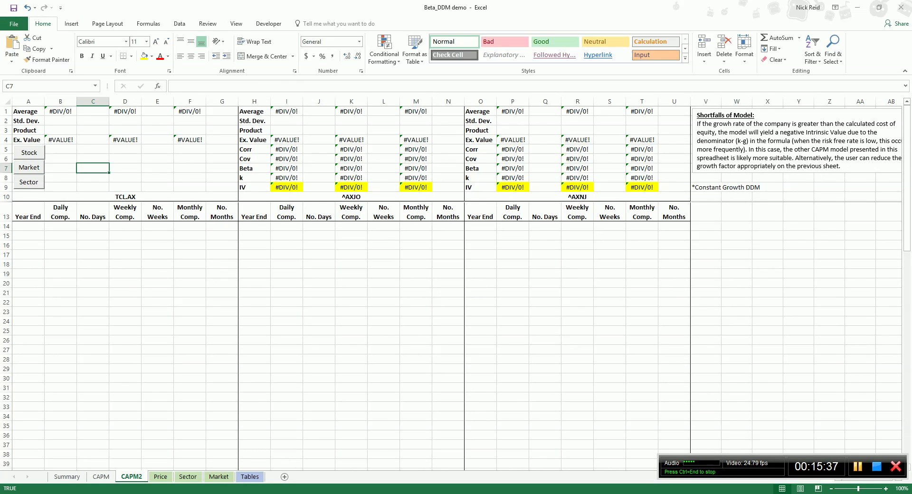
click(60, 149)
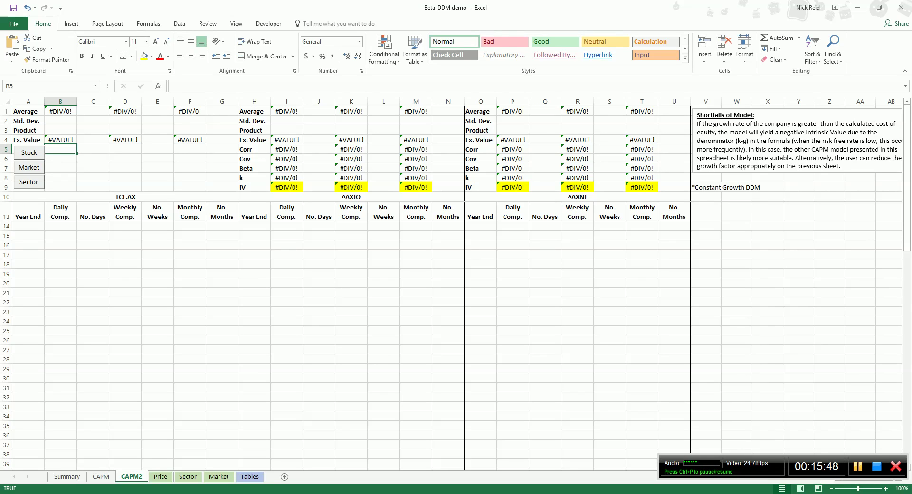
click(29, 152)
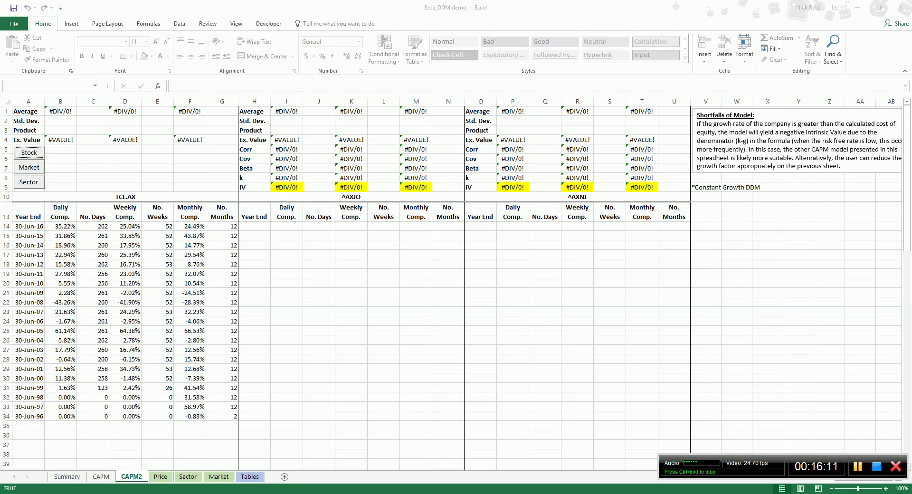
Run the market and sector calculations to fill in the year-end returns for ^AXJO and ^AXNJ
click(29, 167)
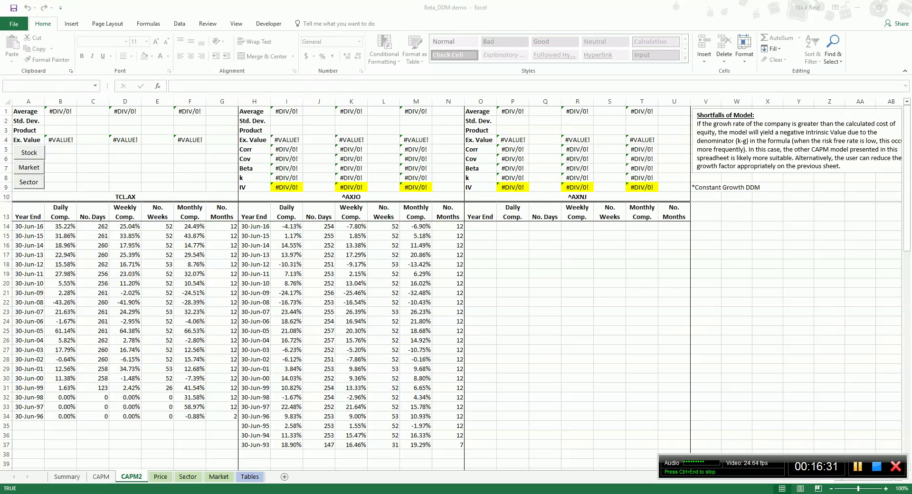
click(29, 167)
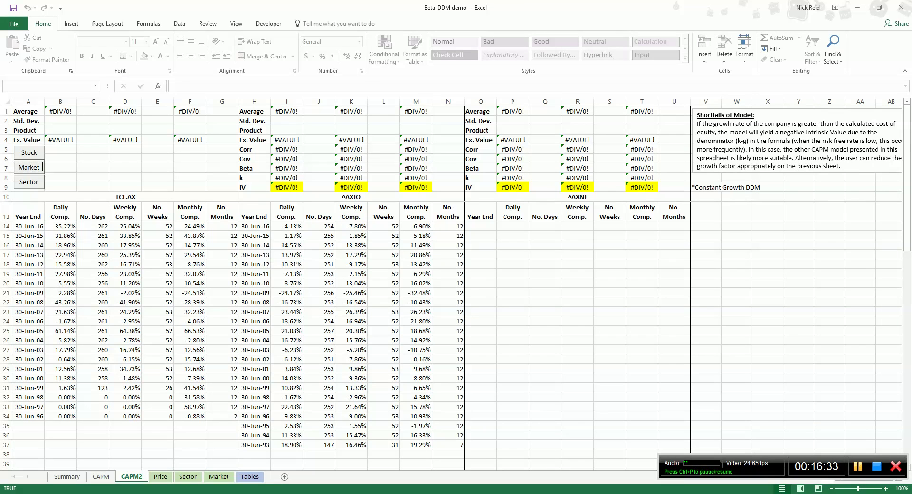
click(28, 182)
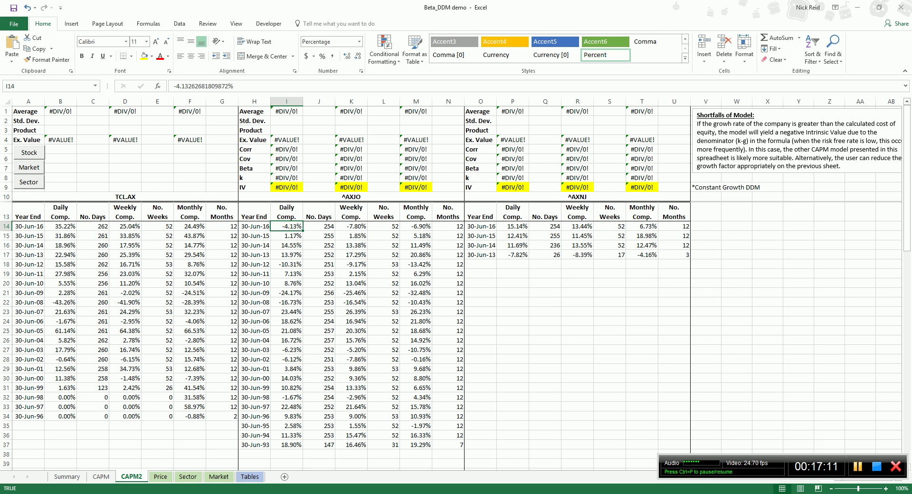
Examine the weekly and monthly compounded ^AXJO returns for the year ending 30-Jun-16
click(351, 226)
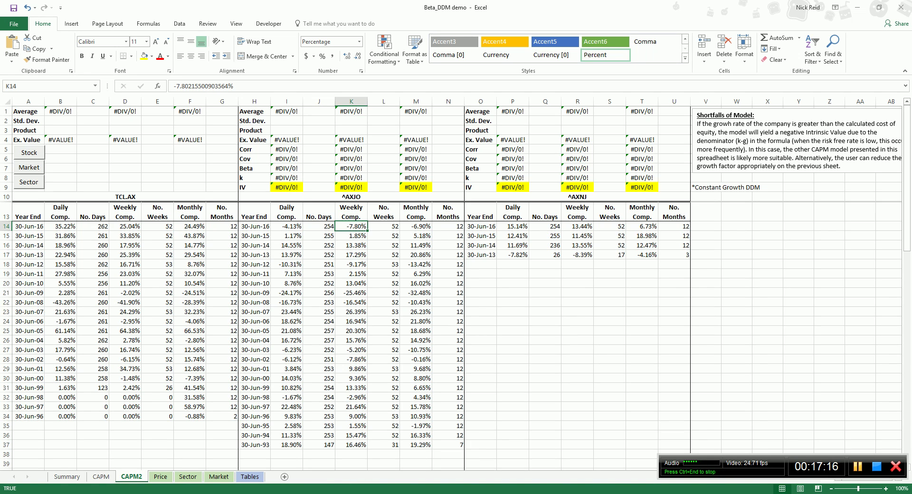
click(416, 226)
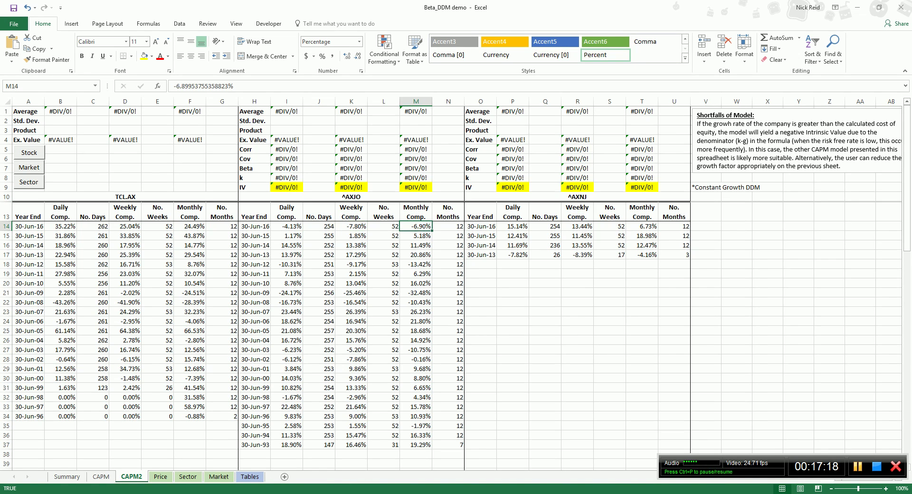
Recalculate the workbook and review the daily, weekly and monthly ^AXJO intrinsic values in row 9 of CAPM2
key(F9)
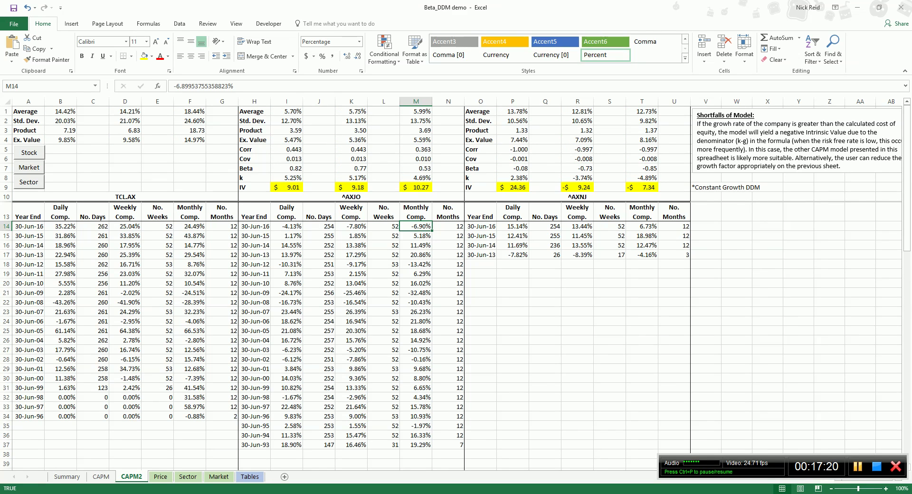
click(319, 283)
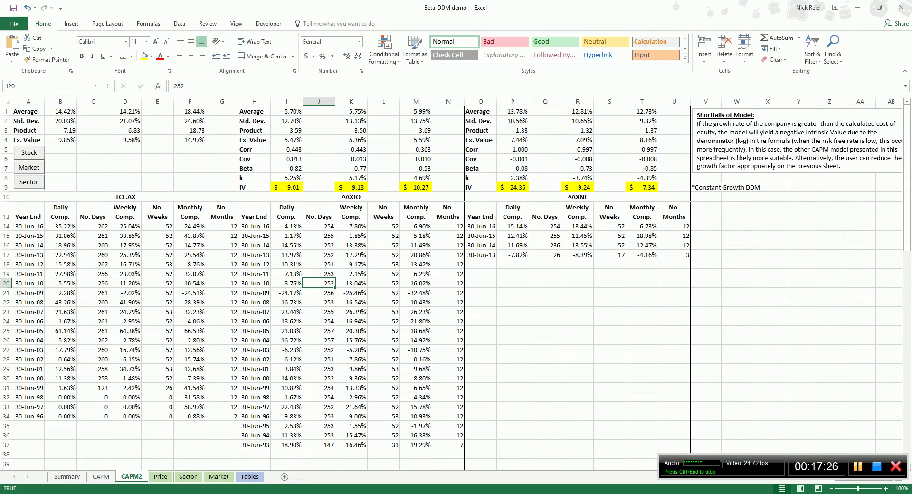
click(287, 187)
click(351, 187)
click(415, 187)
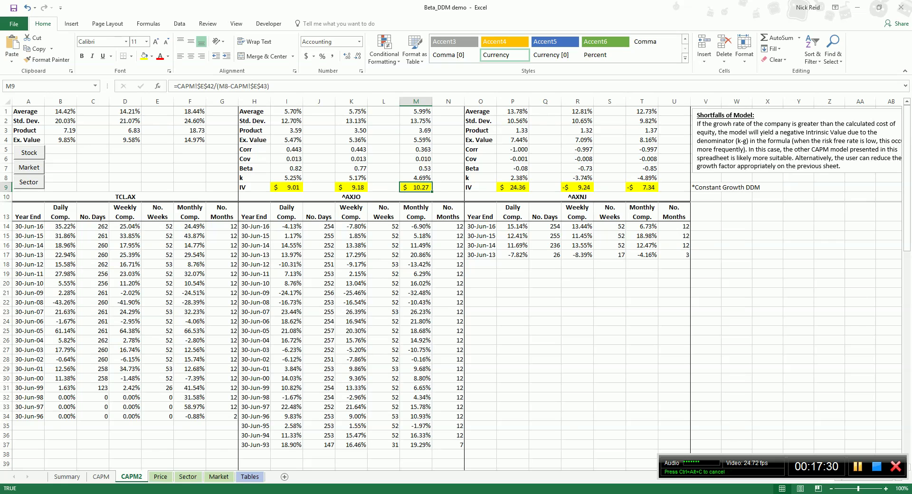
Compare the intrinsic values with the DDM table and cost of equity figures on the CAPM sheet, and return to CAPM2
click(101, 476)
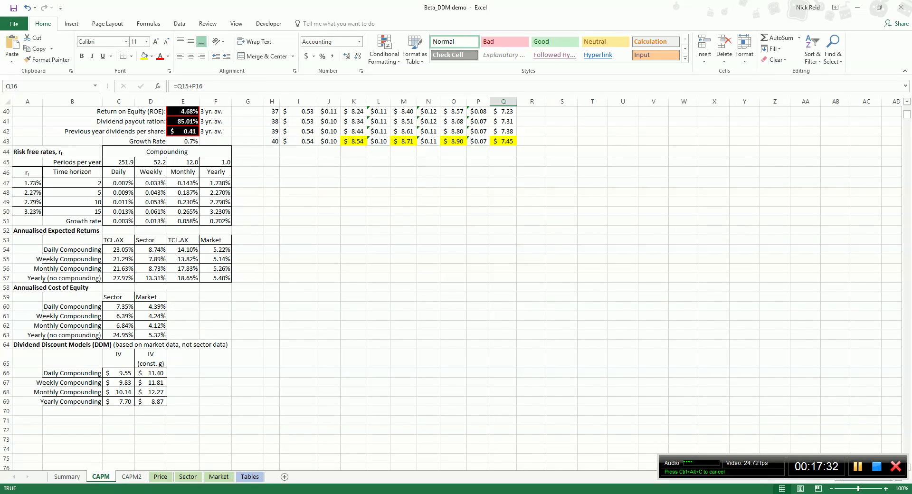
scroll(452, 285, up, 4)
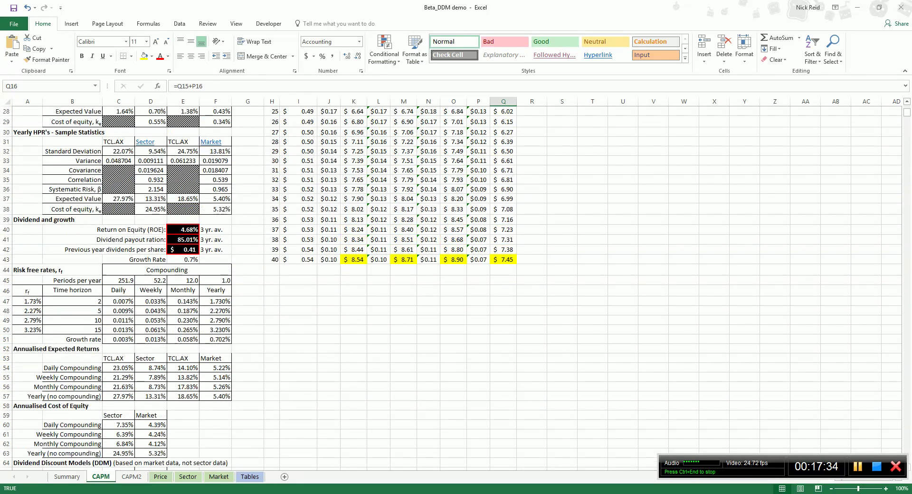
scroll(451, 285, down, 4)
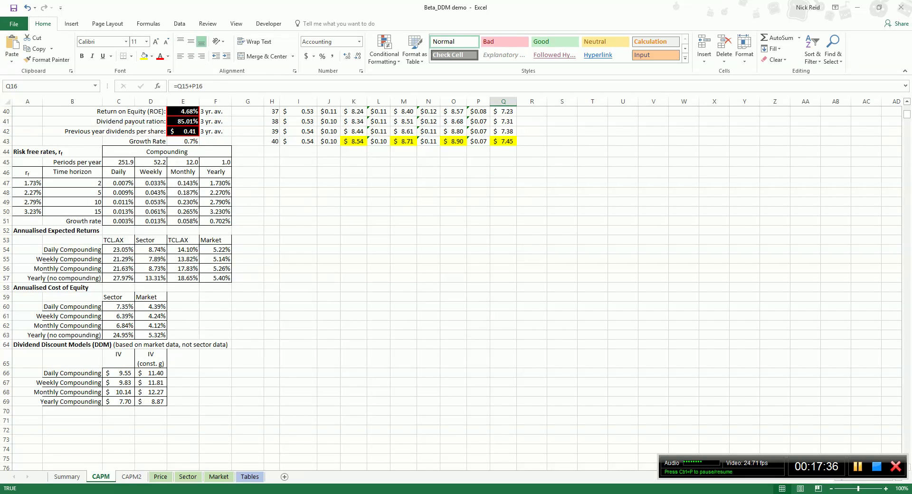
click(131, 477)
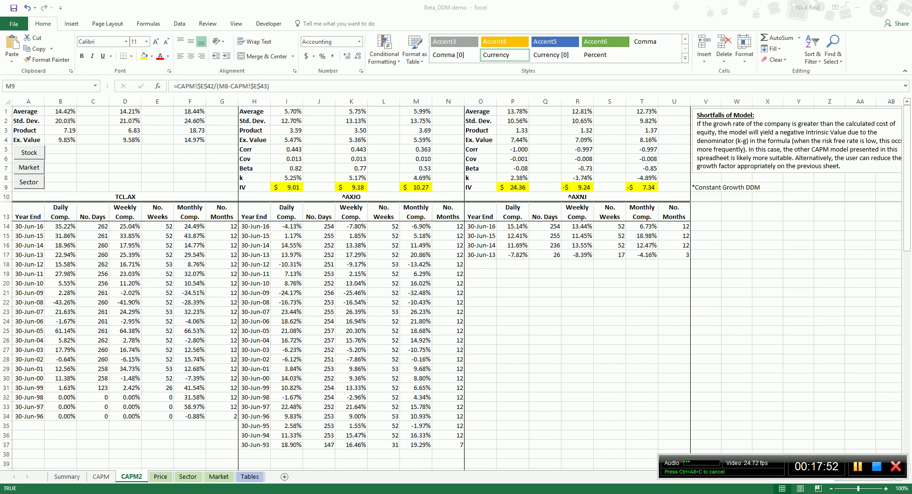
key(alt+Tab)
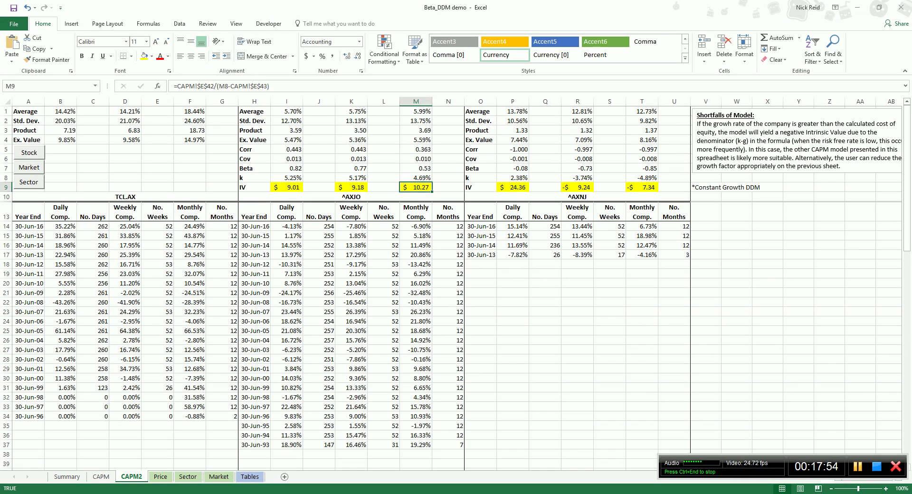
Inspect the CORREL formula behind the daily ^AXJO correlation in I5 and leave it as is
click(286, 149)
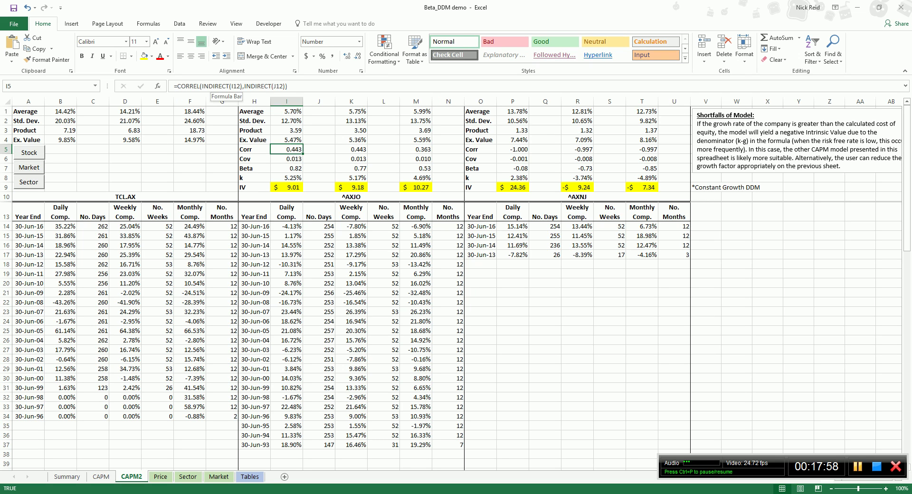
click(288, 86)
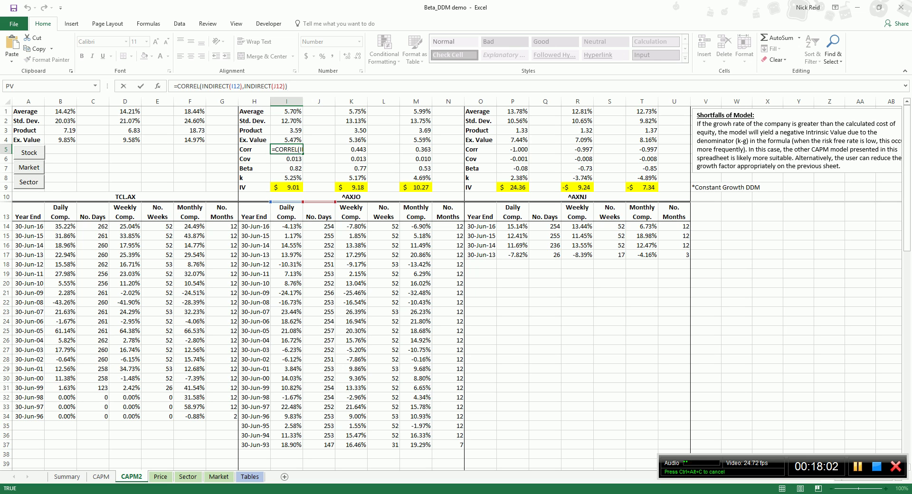
key(Escape)
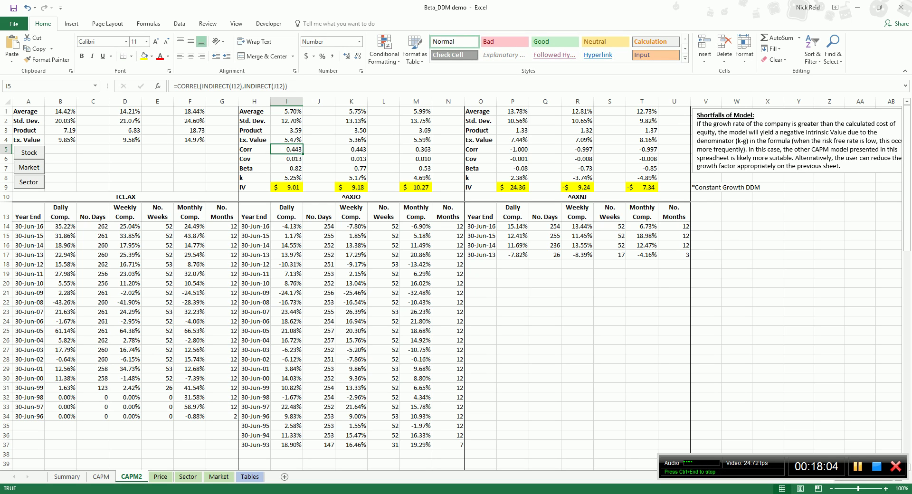
Review the daily ^AXJO returns from 30-Jun-16 back to 30-Jun-99, and compare the 30-Jun-16 daily, weekly and monthly figures
drag(286, 226, 287, 388)
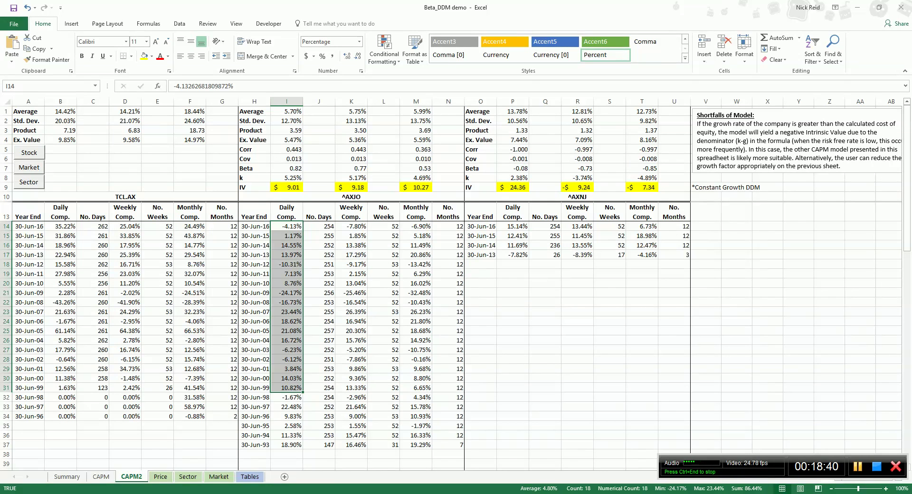
click(287, 227)
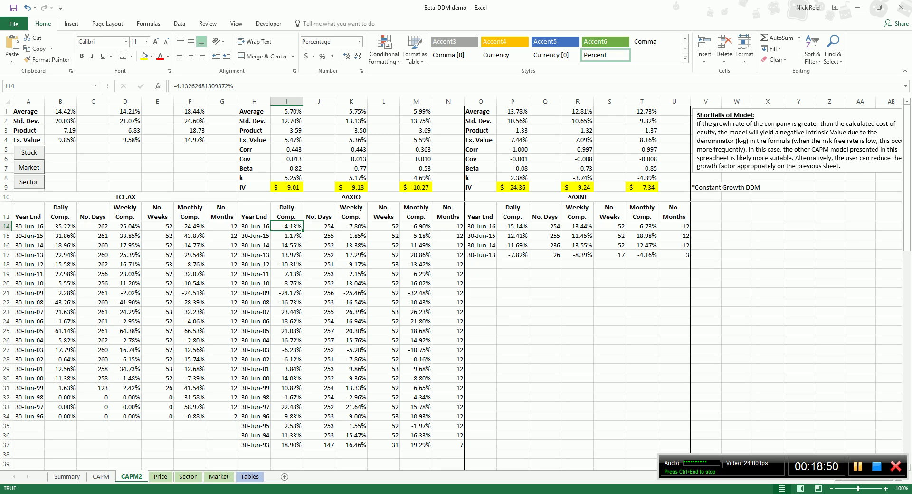
click(352, 226)
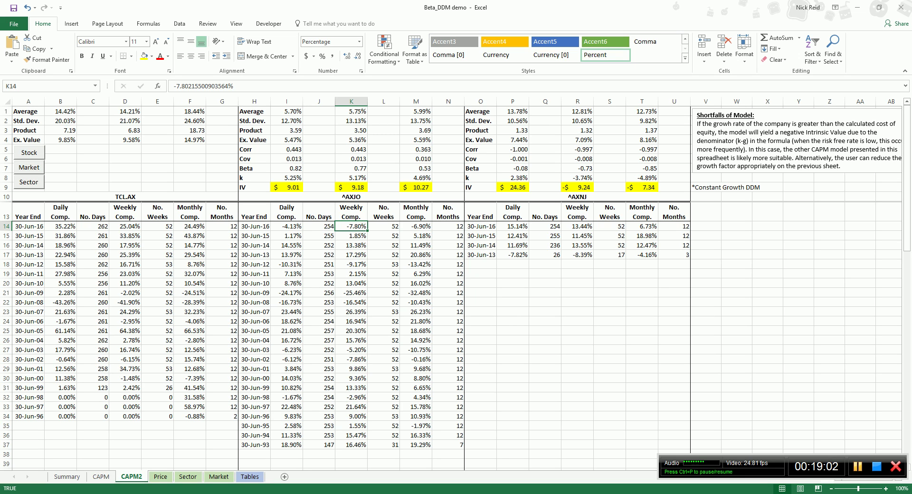
click(416, 226)
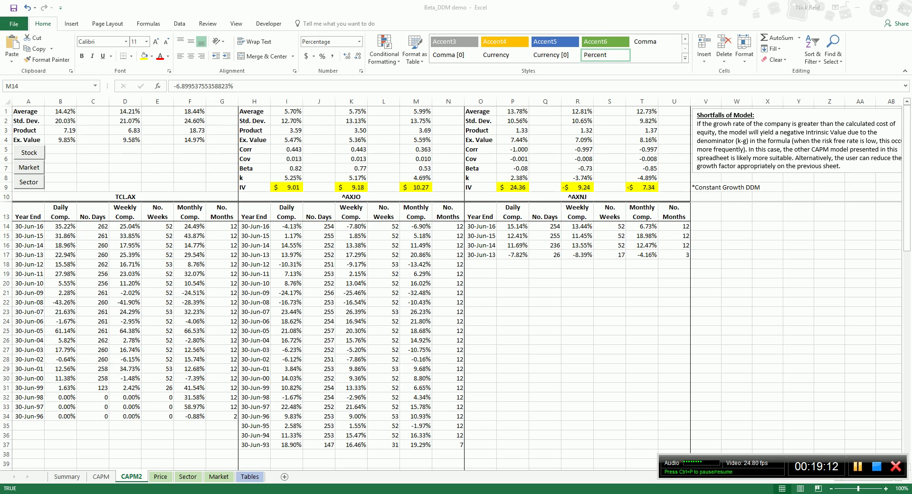
Inspect the formulas for the daily ^AXJO cost of equity in I8 and expected value in I4, and the yearly returns they rest on
click(287, 178)
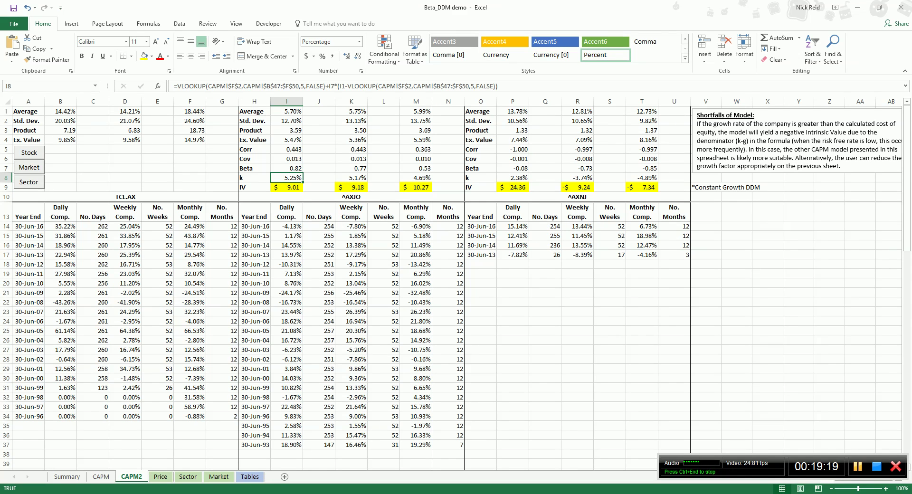
key(F2)
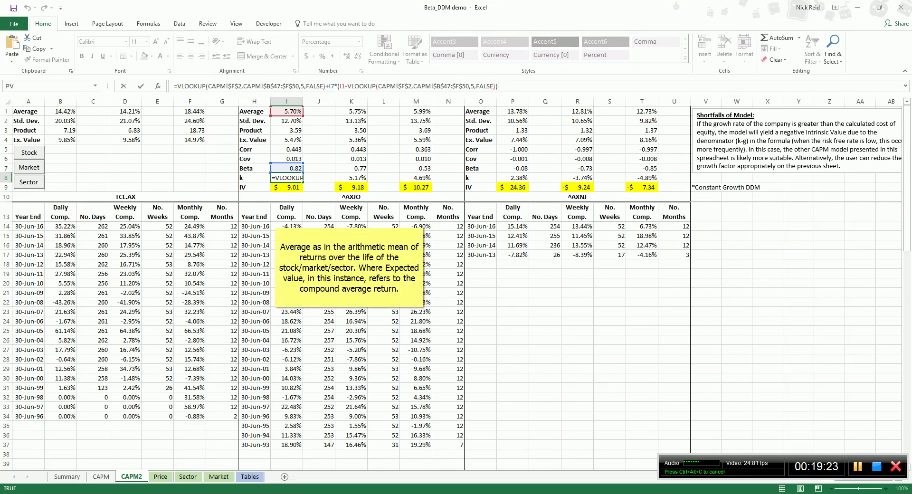
key(Escape)
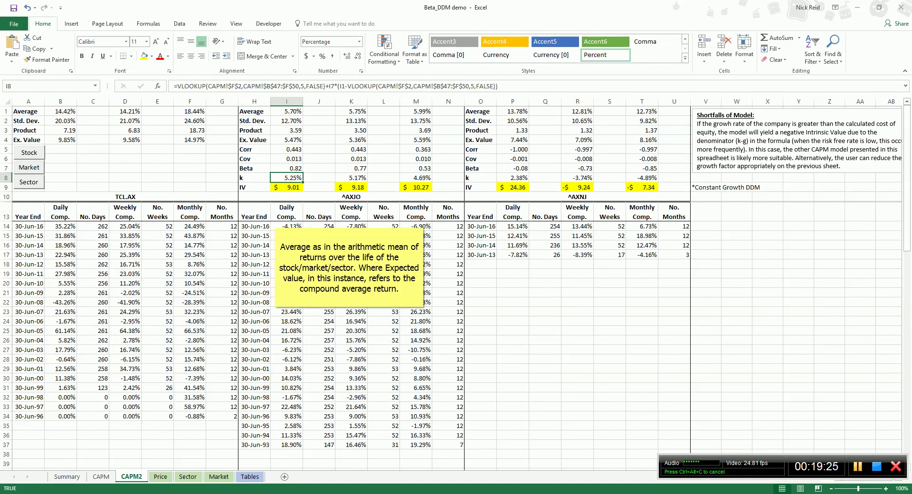
click(287, 140)
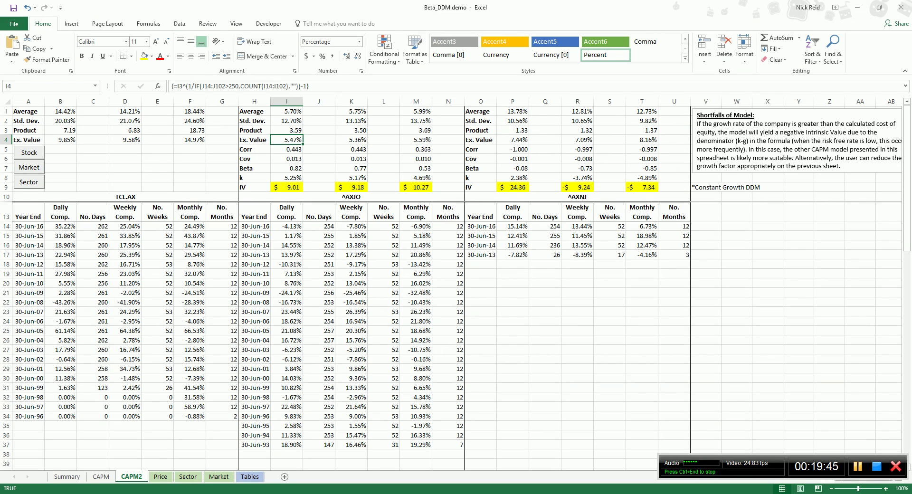
drag(286, 226, 286, 407)
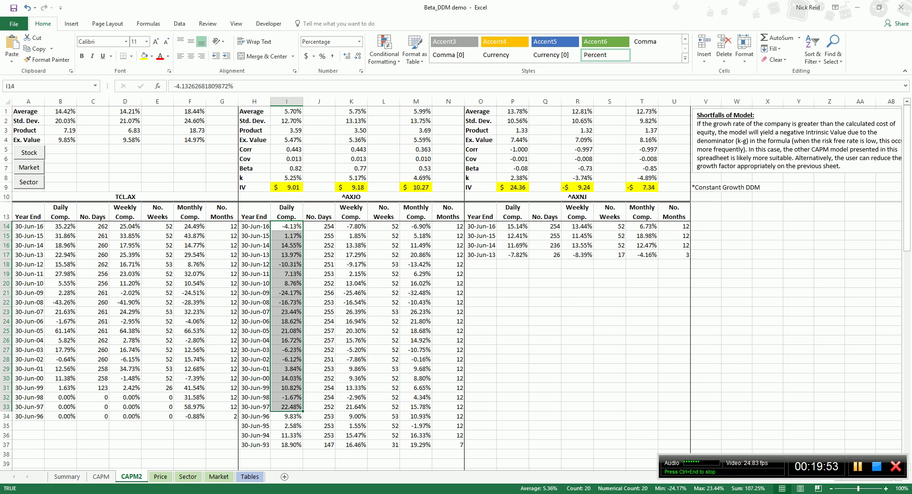
Try the expected value I4 instead of the average I1 in the daily ^AXJO cost of equity formula in I8, recalculate, and undo the change
click(286, 178)
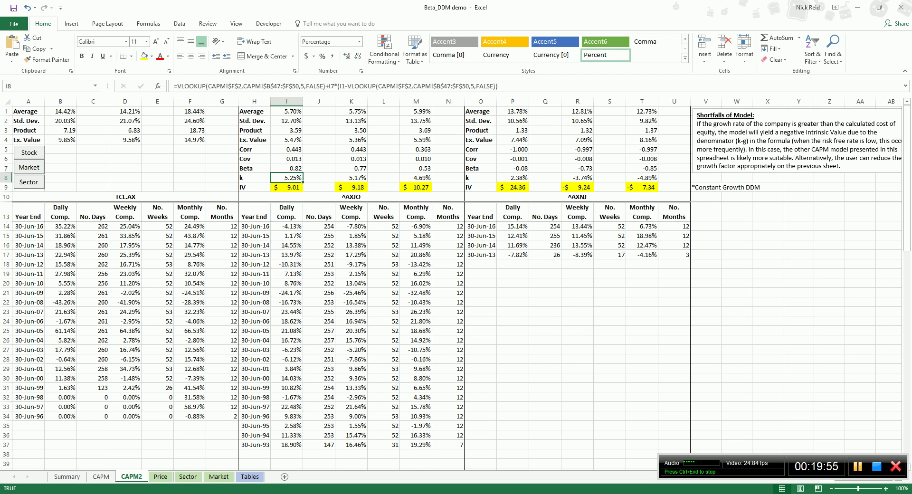
click(498, 86)
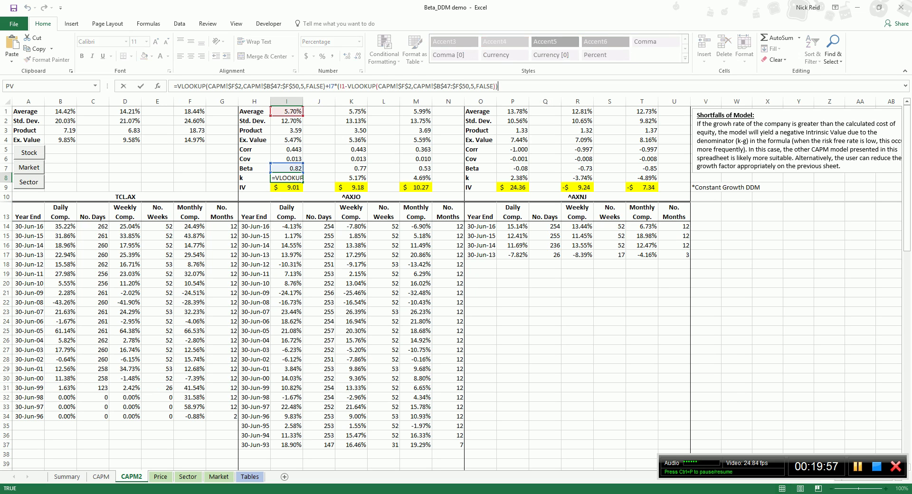
key(Down)
key(Down)
key(Down)
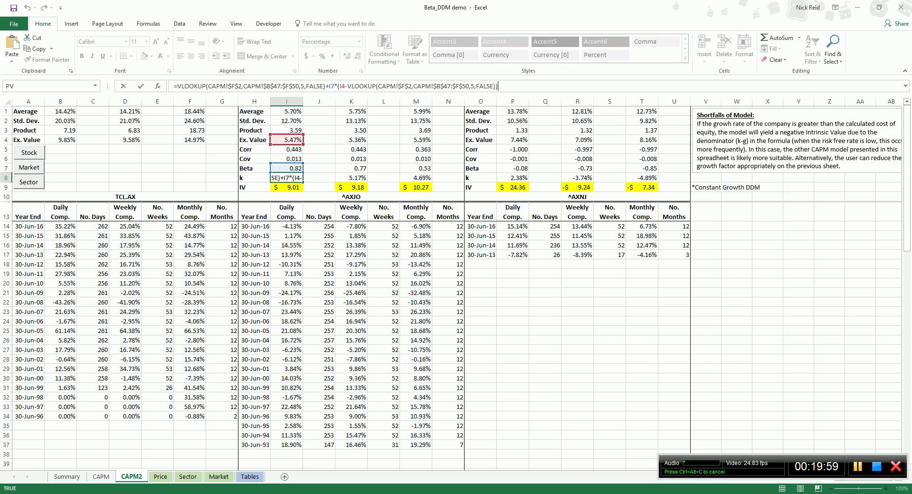
key(Return)
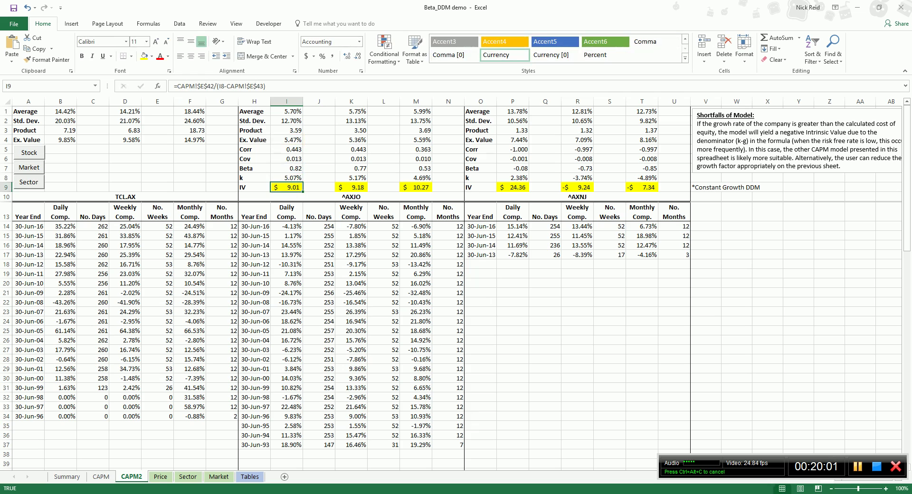
key(F9)
click(352, 187)
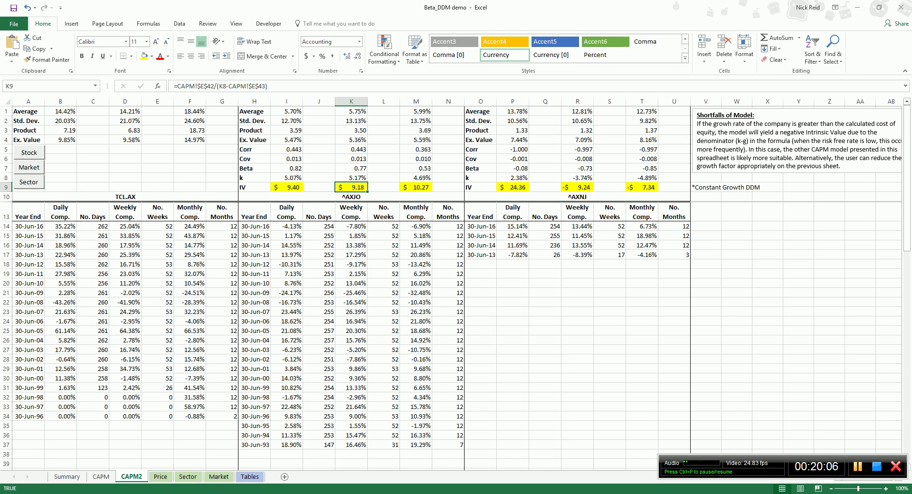
key(ctrl+z)
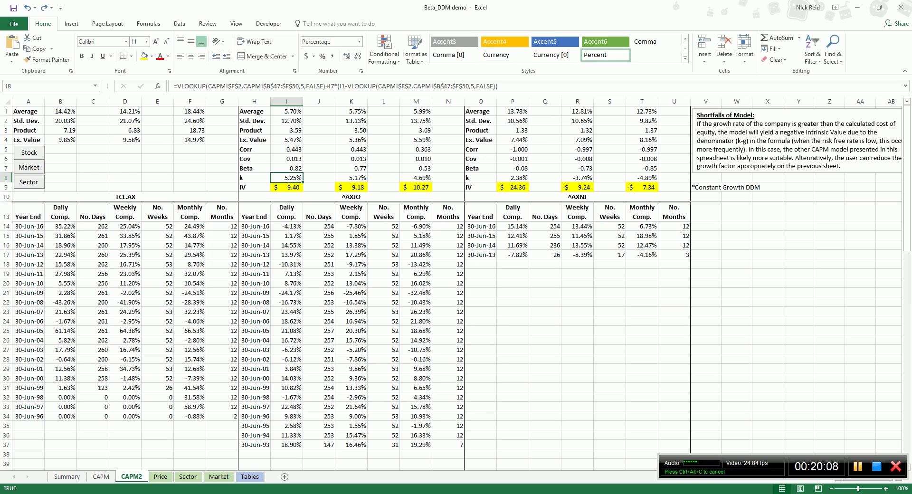